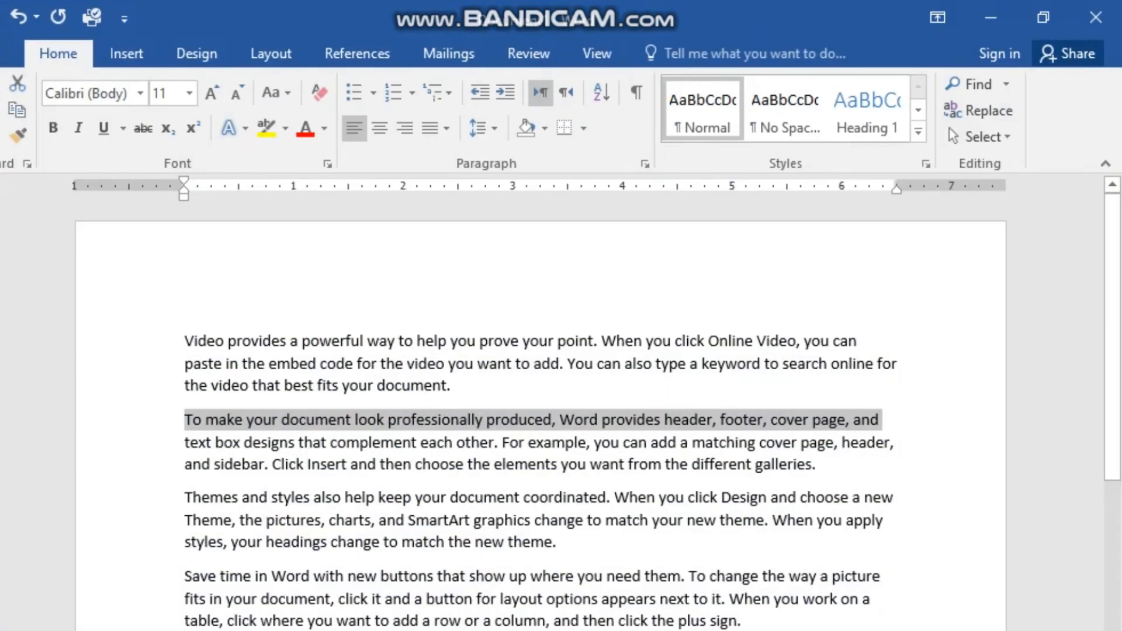
{"action": "left_click", "coordinate": [221, 363]}
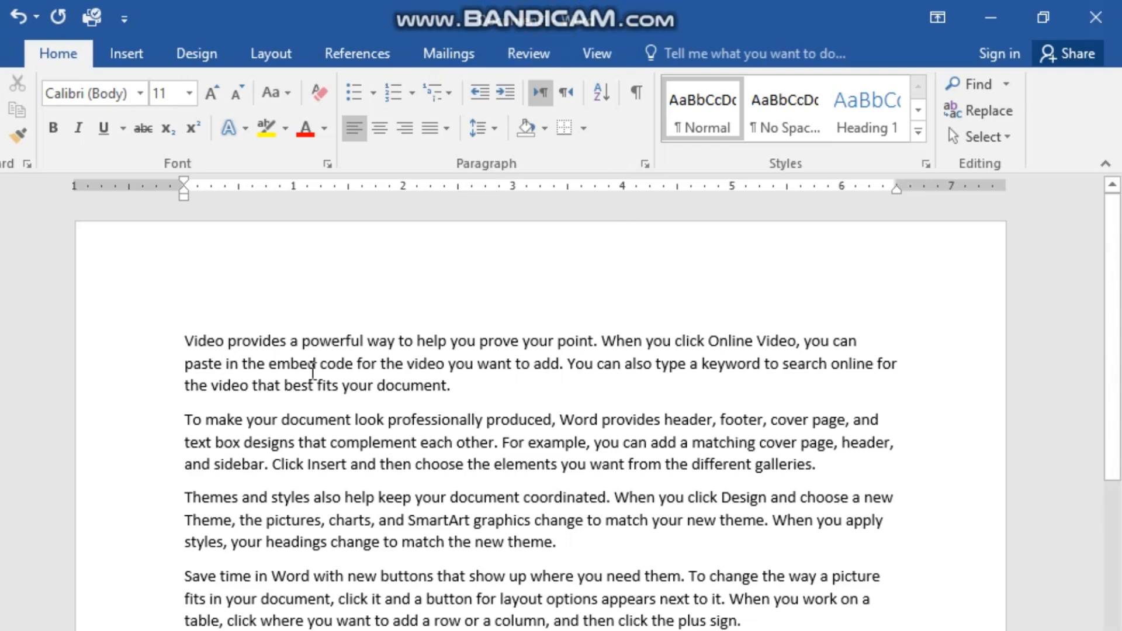
{"action": "left_click", "coordinate": [372, 94]}
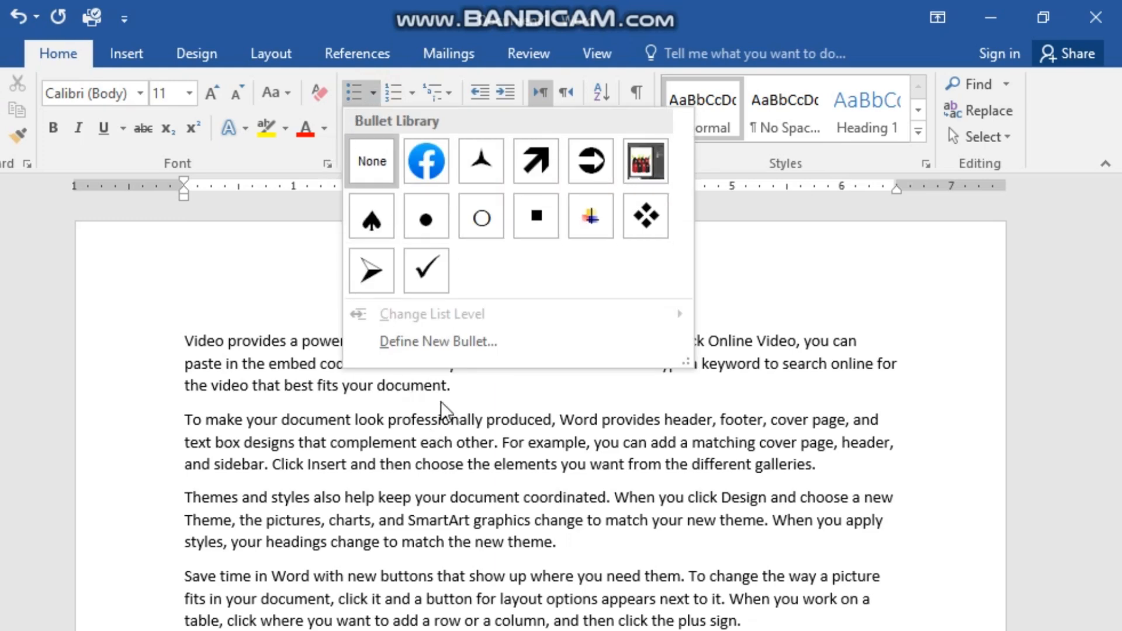
{"action": "left_click", "coordinate": [336, 419]}
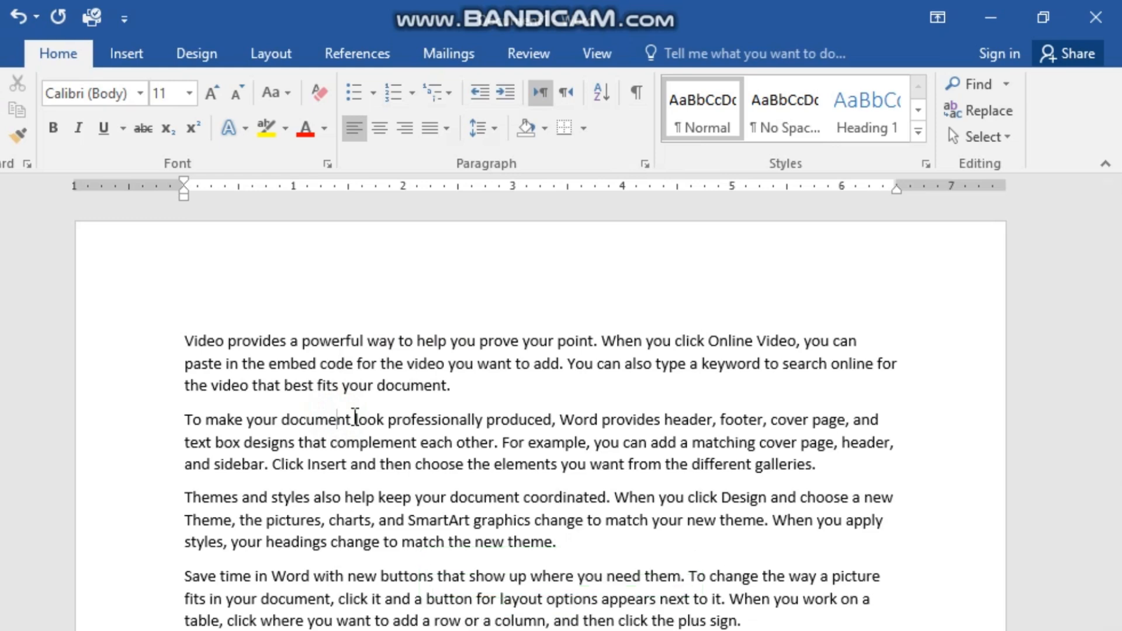
{"action": "left_click_drag", "start_coordinate": [182, 340], "coordinate": [879, 628]}
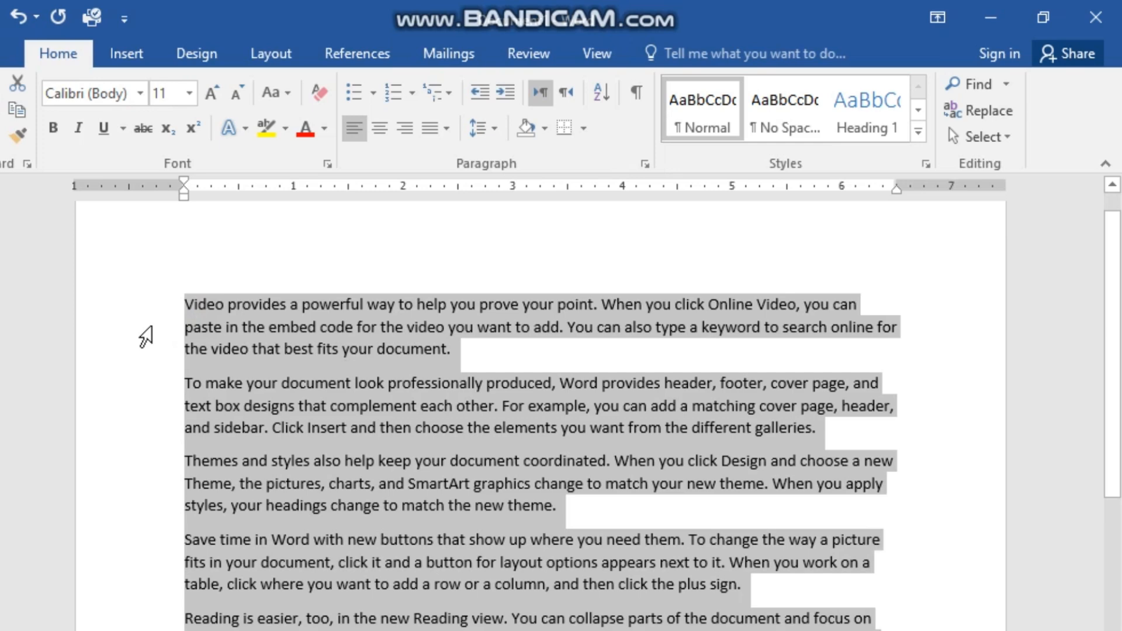
{"action": "left_click", "coordinate": [238, 304]}
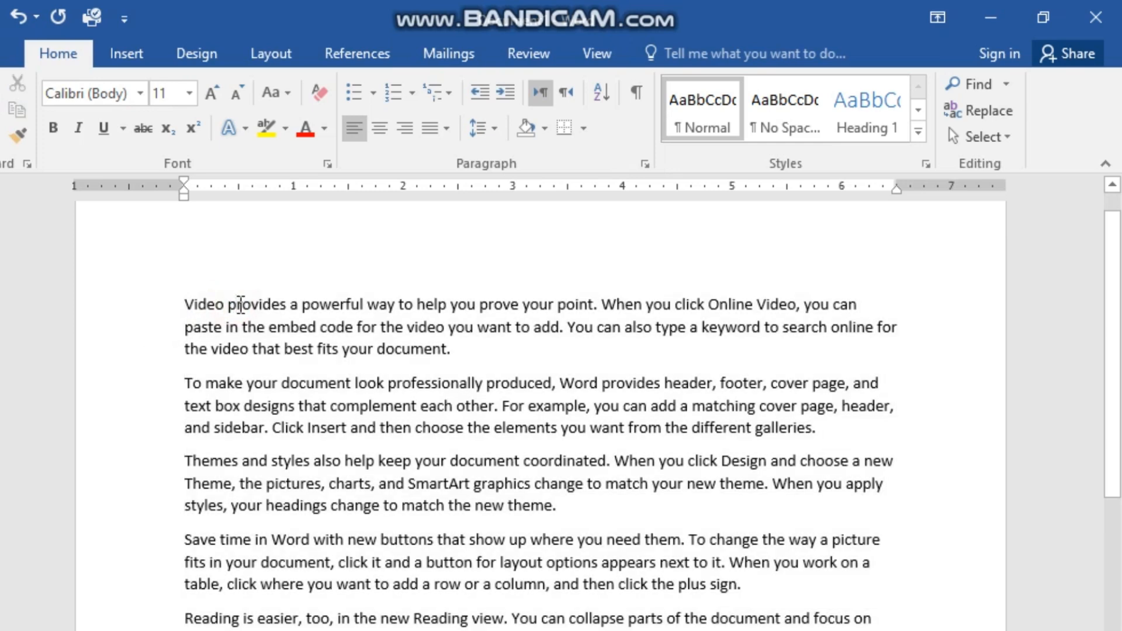
- Insert a new line reading "Video Performance" above the first paragraph
{"action": "left_click", "coordinate": [186, 304]}
{"action": "key", "text": "Return"}
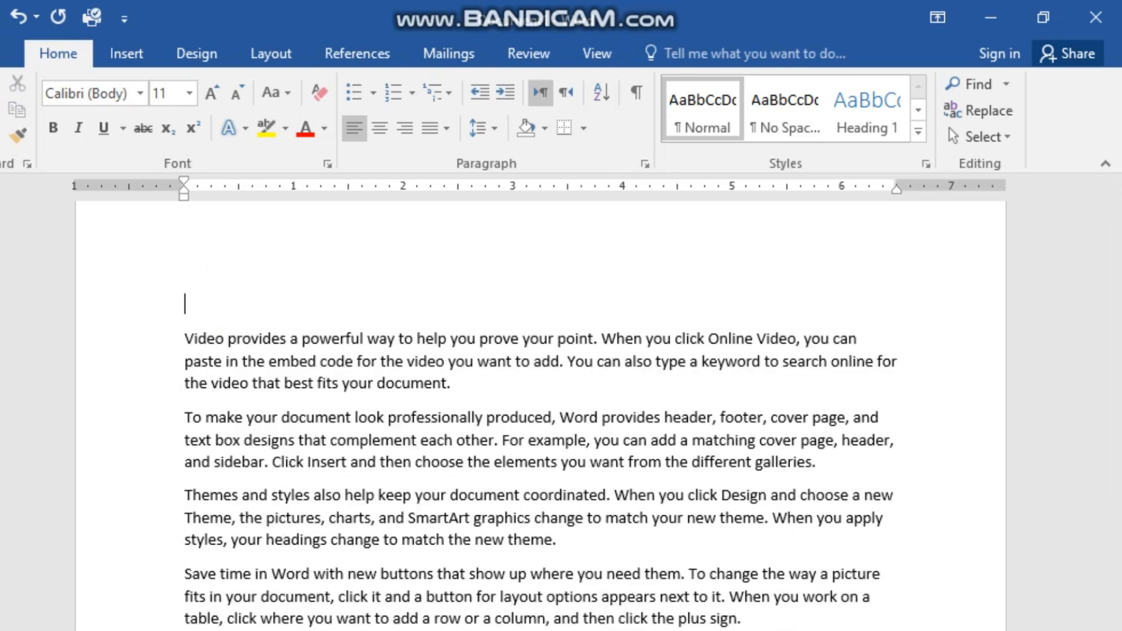
{"action": "type", "text": "Video Per"}
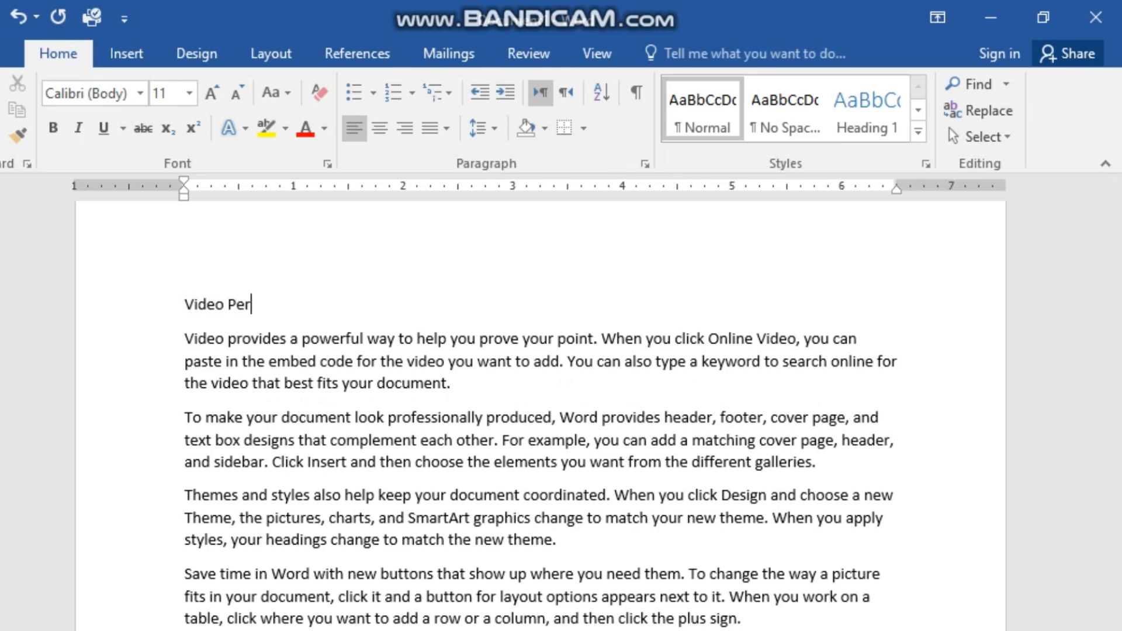
{"action": "type", "text": "formance"}
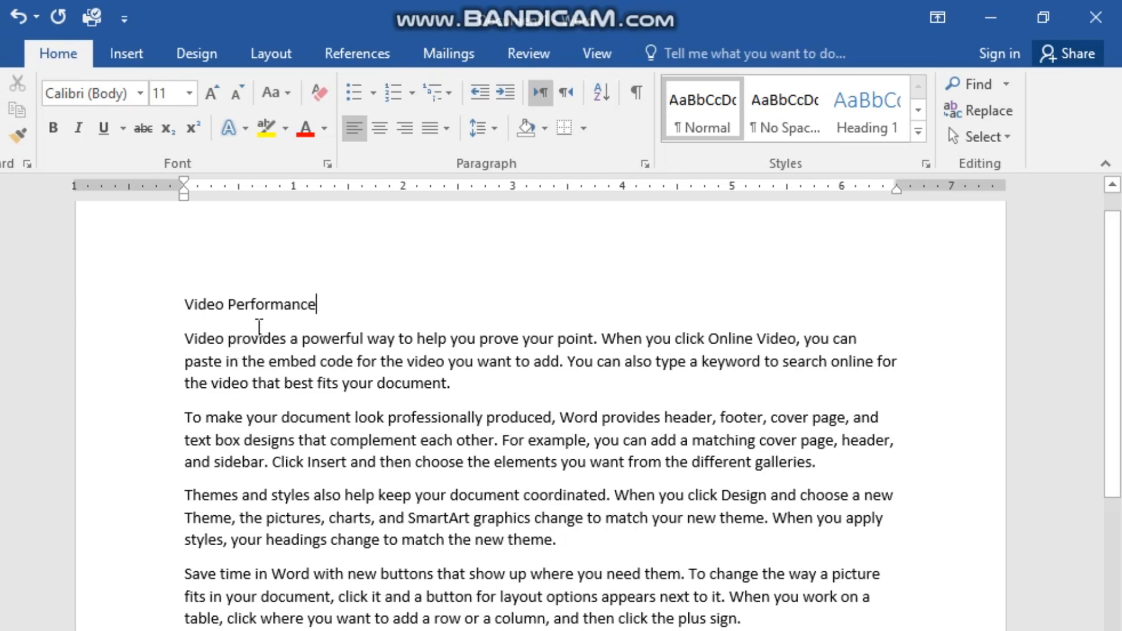
- Give the "Video Performance" line a solid round bullet and enlarge its text to size 14
{"action": "left_click_drag", "start_coordinate": [181, 303], "coordinate": [340, 306]}
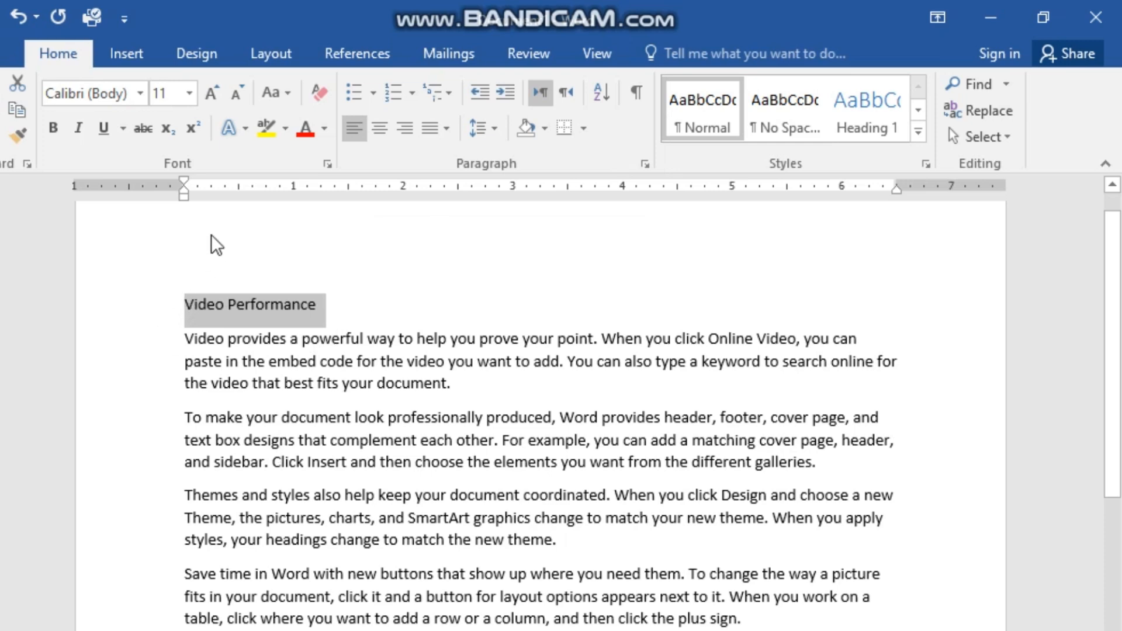
{"action": "left_click", "coordinate": [374, 97]}
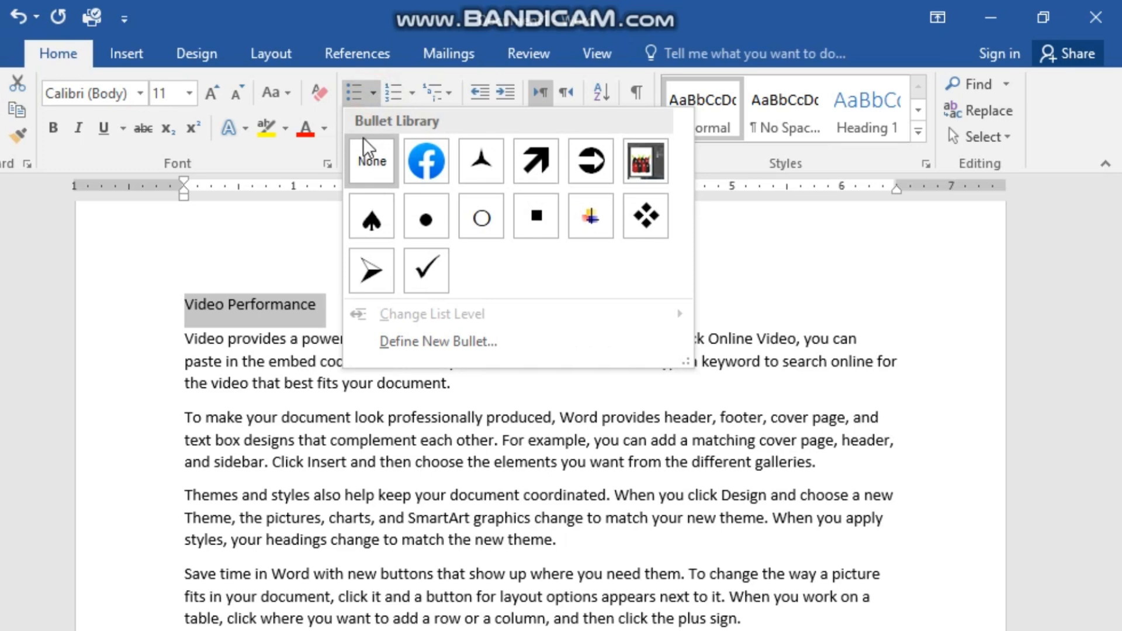
{"action": "left_click", "coordinate": [424, 219]}
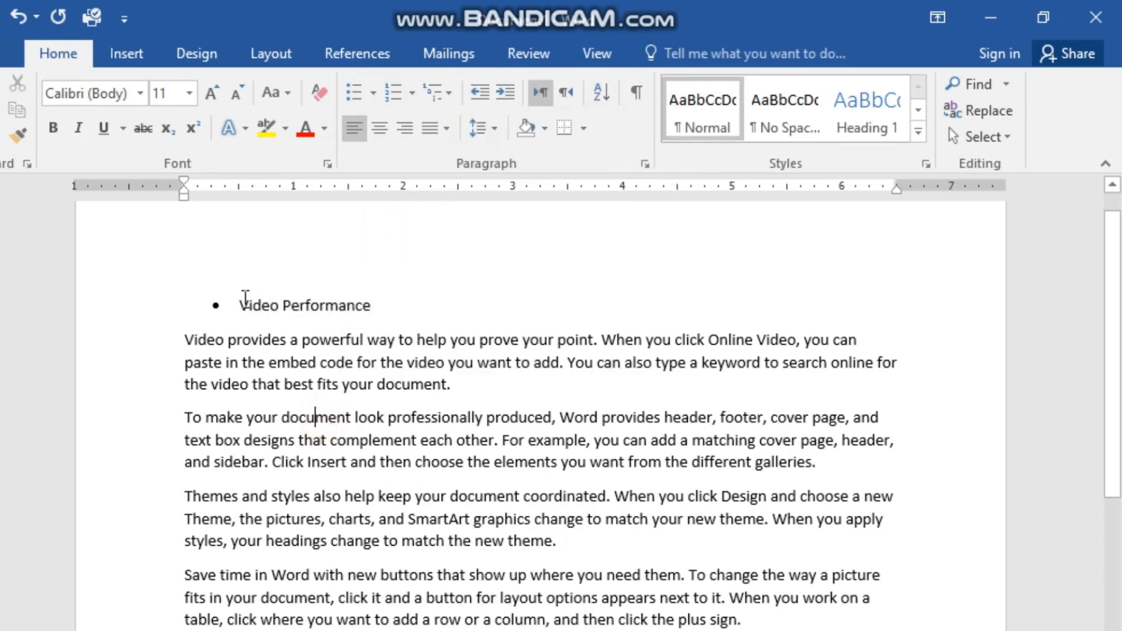
{"action": "left_click_drag", "start_coordinate": [240, 304], "coordinate": [345, 296]}
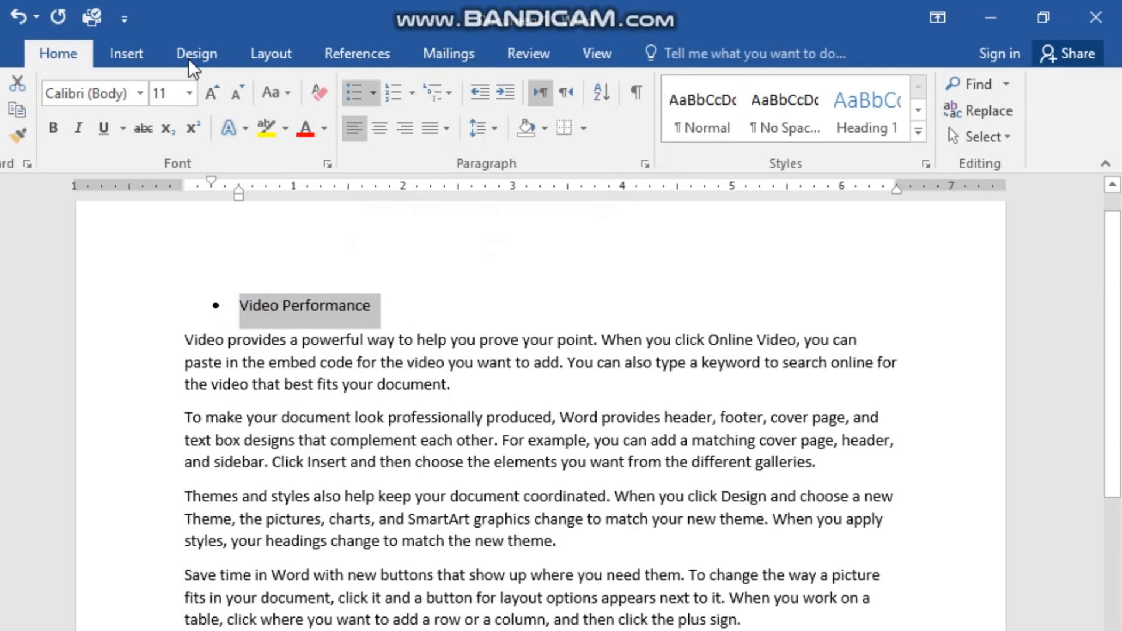
{"action": "left_click", "coordinate": [212, 94]}
{"action": "left_click", "coordinate": [211, 93]}
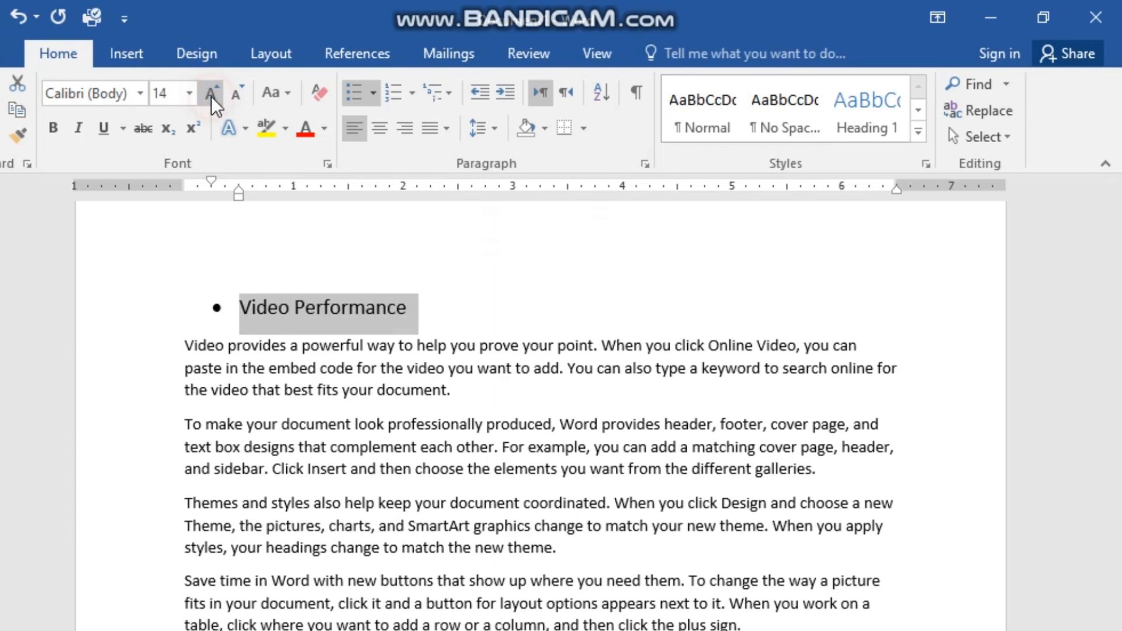
- Try red font colour and the Akira Expanded font on the "Video Performance" line, and undo both changes
{"action": "left_click", "coordinate": [311, 125]}
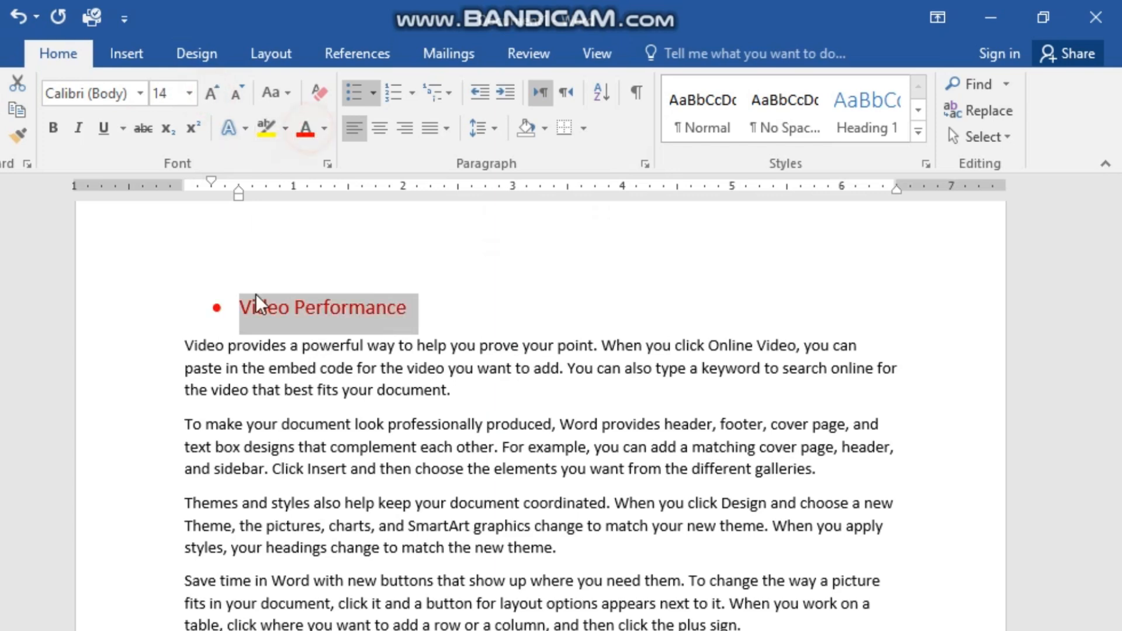
{"action": "left_click", "coordinate": [140, 93]}
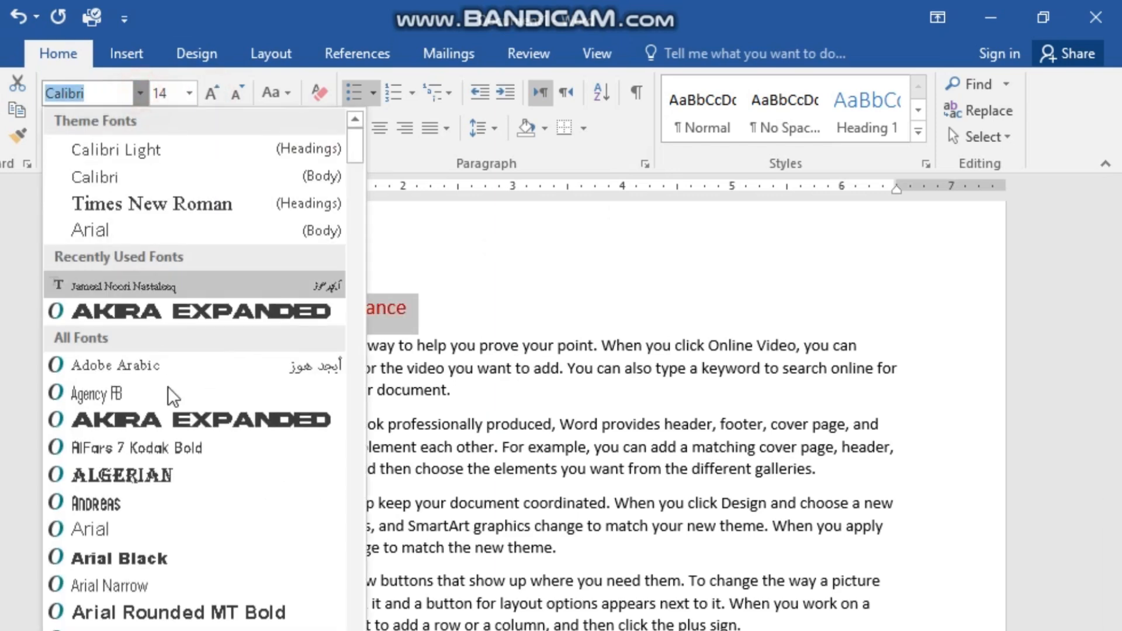
{"action": "left_click", "coordinate": [179, 306]}
{"action": "left_click", "coordinate": [443, 307]}
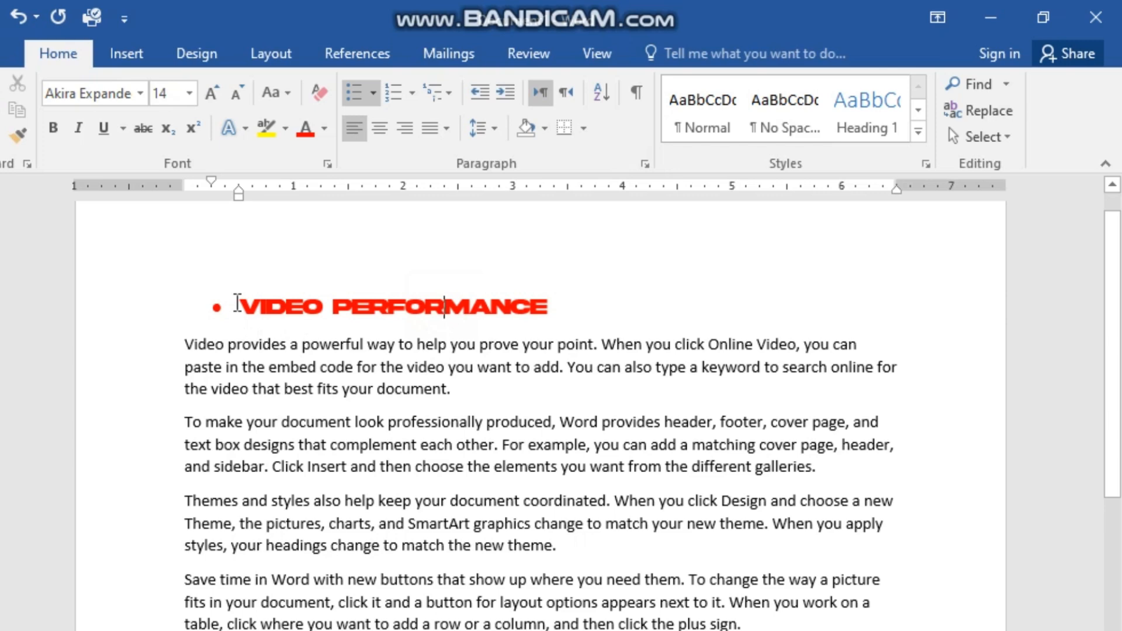
{"action": "key", "text": "ctrl+z"}
{"action": "key", "text": "ctrl+z"}
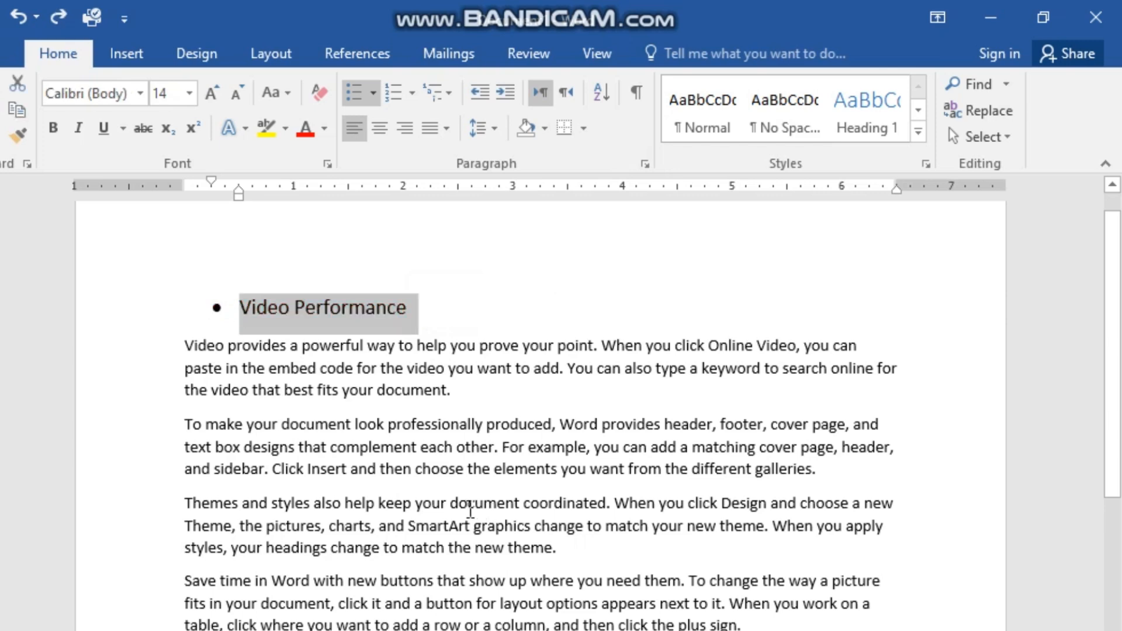
- Change the bullet of the "Video Performance" line to the check mark from the bullet library
{"action": "left_click", "coordinate": [448, 312]}
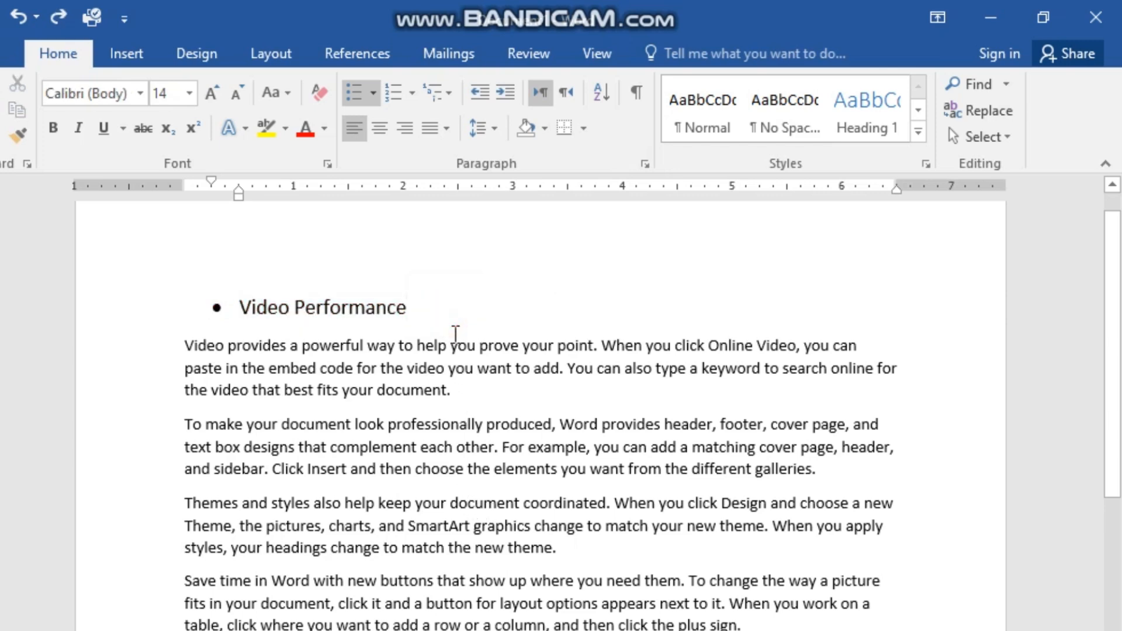
{"action": "left_click", "coordinate": [372, 92]}
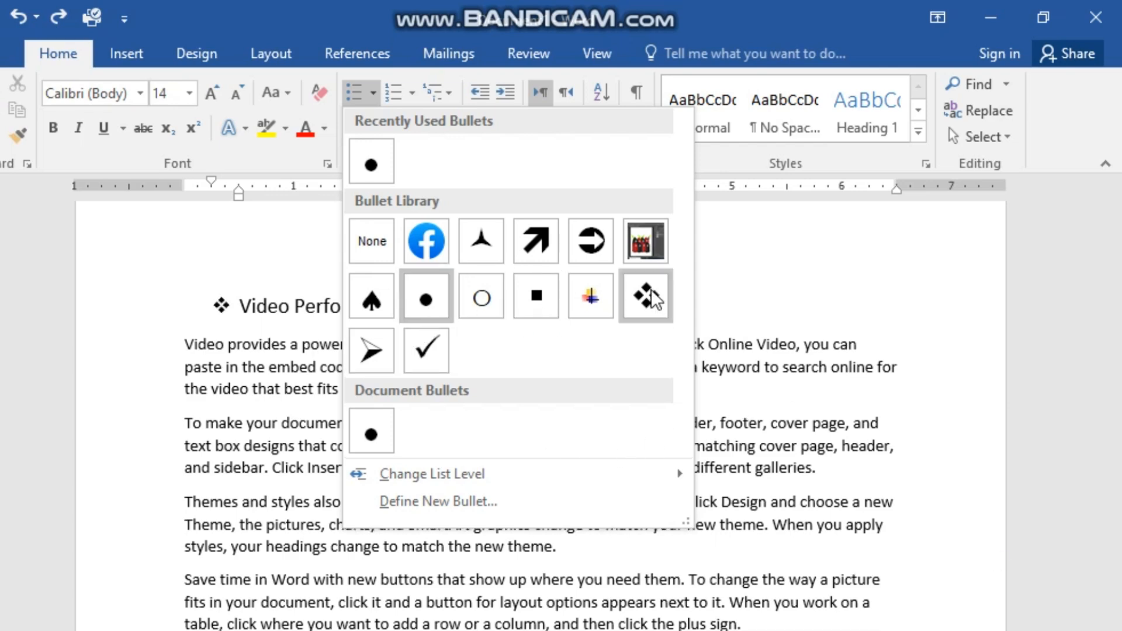
{"action": "left_click", "coordinate": [429, 357]}
{"action": "left_click", "coordinate": [373, 92]}
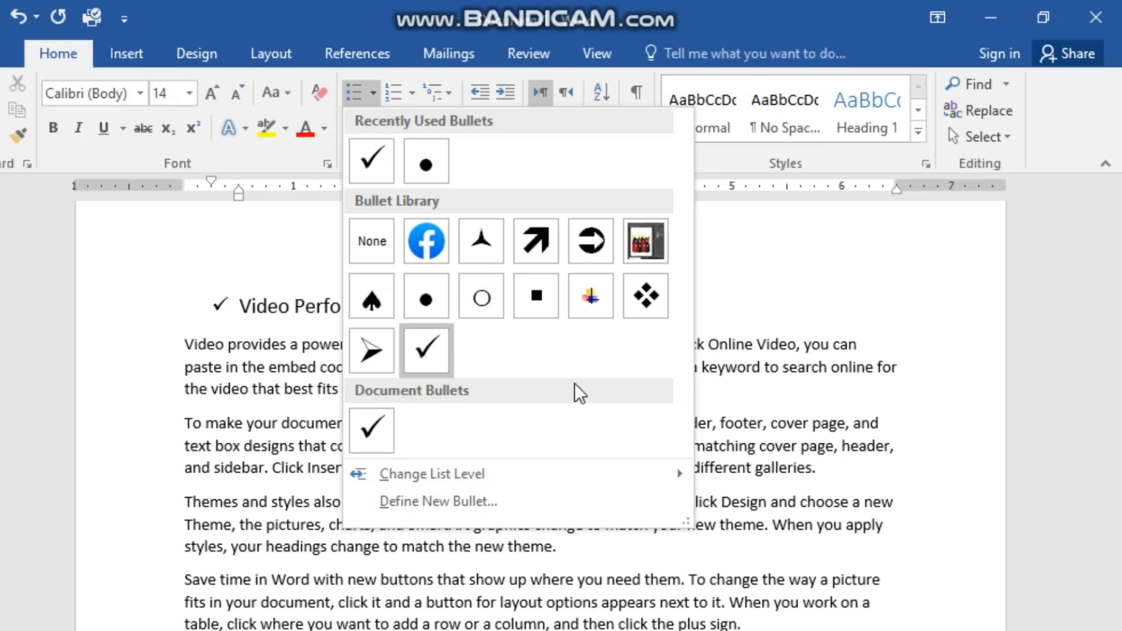
{"action": "left_click", "coordinate": [315, 618]}
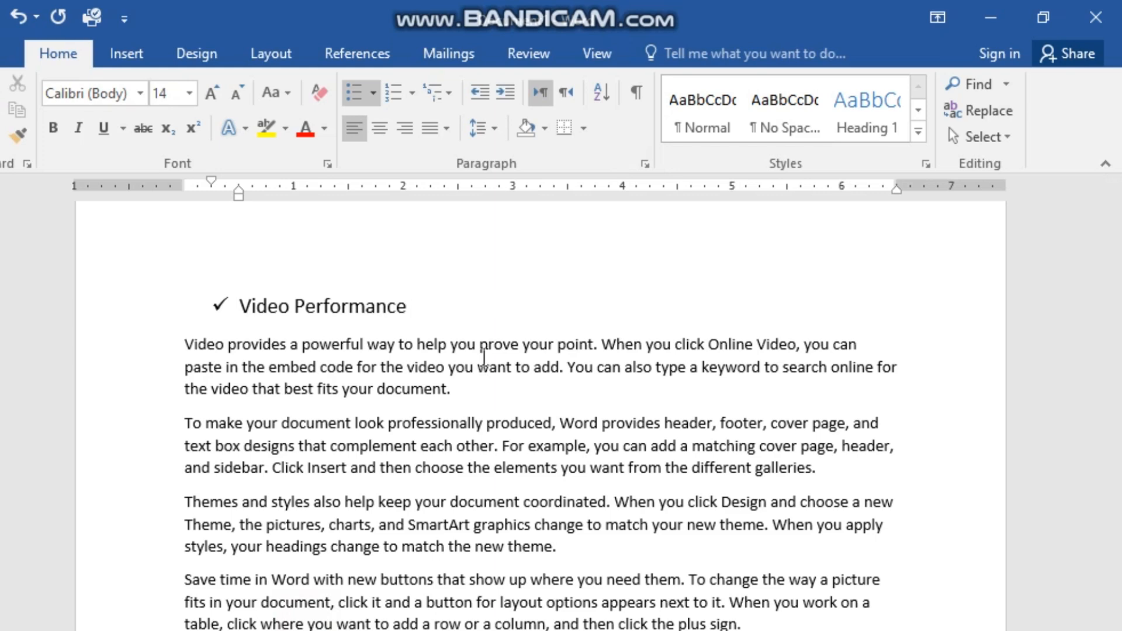
- Add two more check-marked items below "Video Performance": a person's first name and "Techify Academy"
{"action": "key", "text": "Return"}
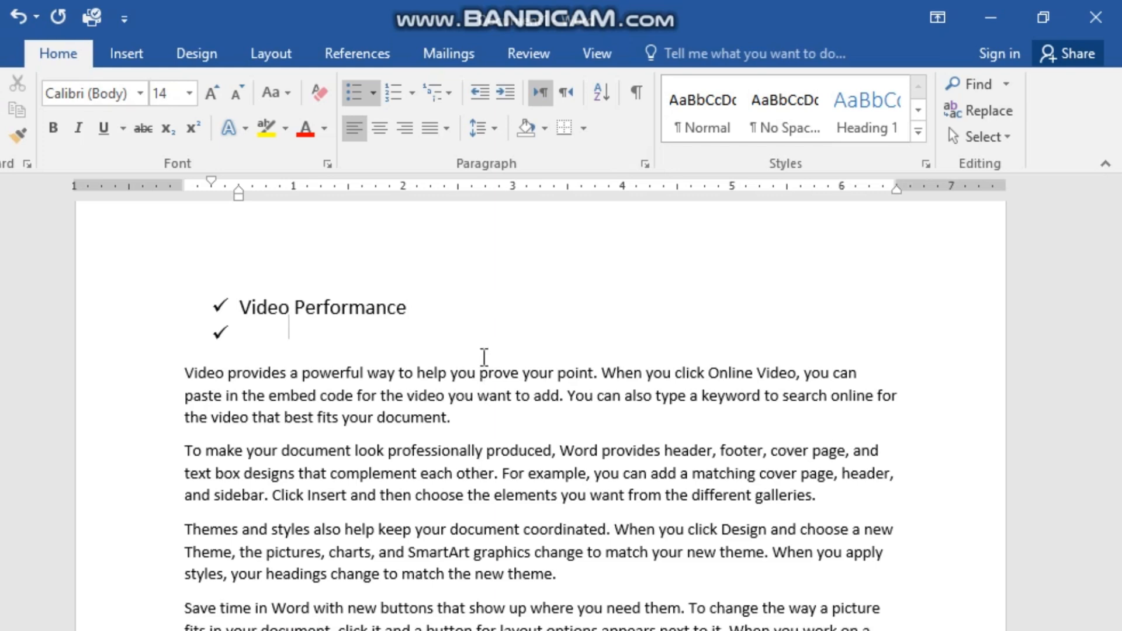
{"action": "type", "text": "Muzammil"}
{"action": "key", "text": "Return"}
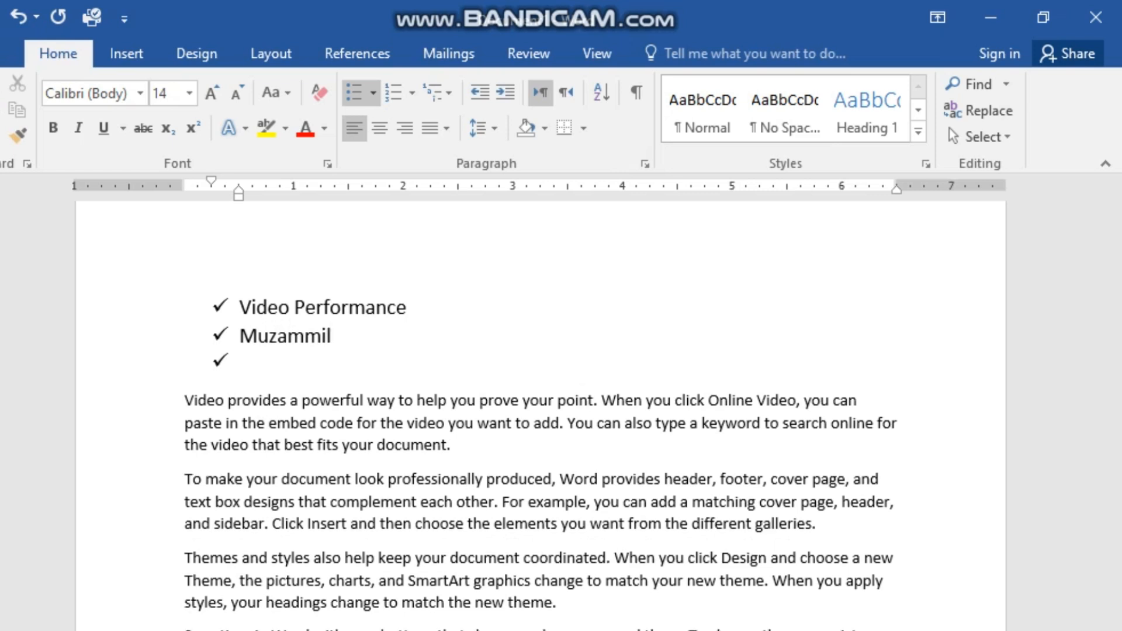
{"action": "type", "text": "Techify "}
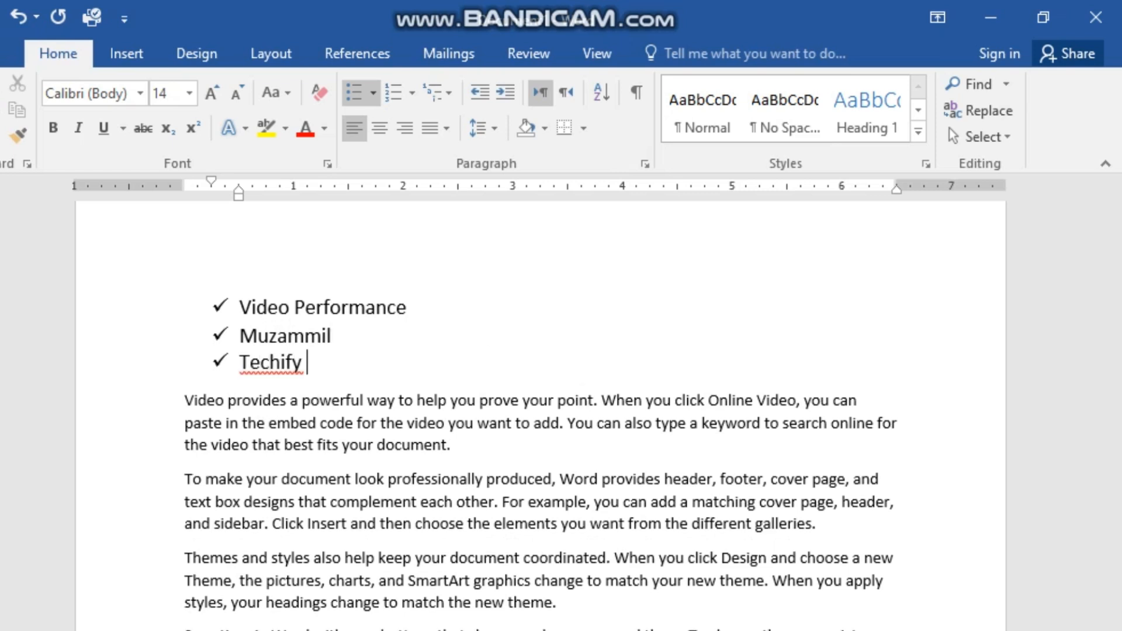
{"action": "type", "text": "Academy"}
- Try an unbulleted line break and new bulleted lines after "Techify Academy", removing each one again
{"action": "key", "text": "shift+Return"}
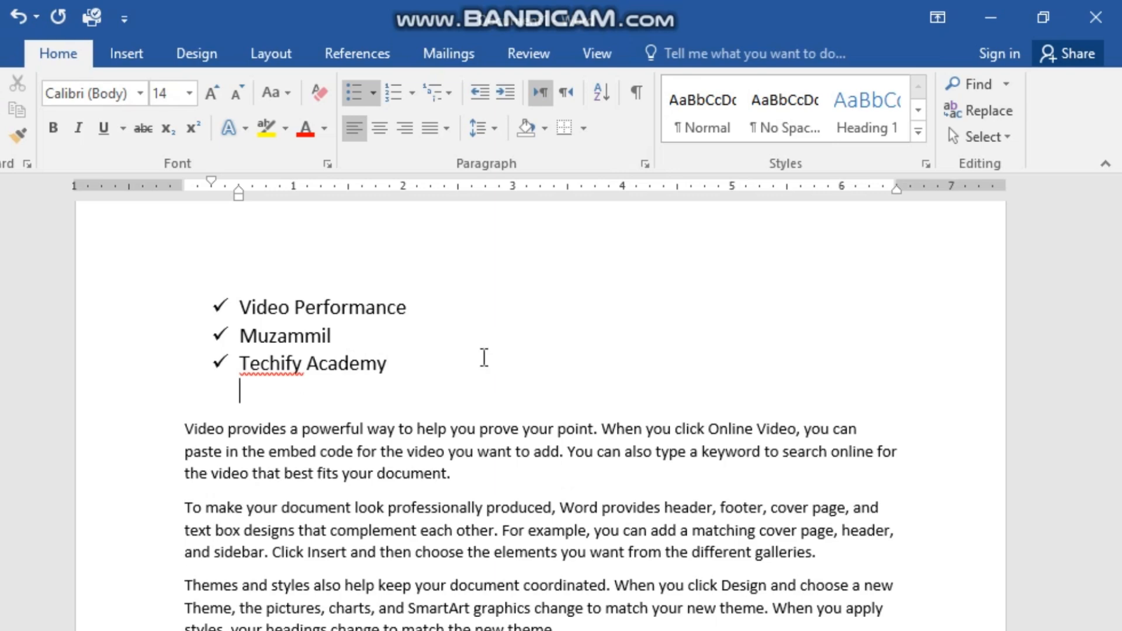
{"action": "key", "text": "BackSpace"}
{"action": "key", "text": "Return"}
{"action": "key", "text": "BackSpace"}
{"action": "key", "text": "BackSpace"}
{"action": "key", "text": "BackSpace"}
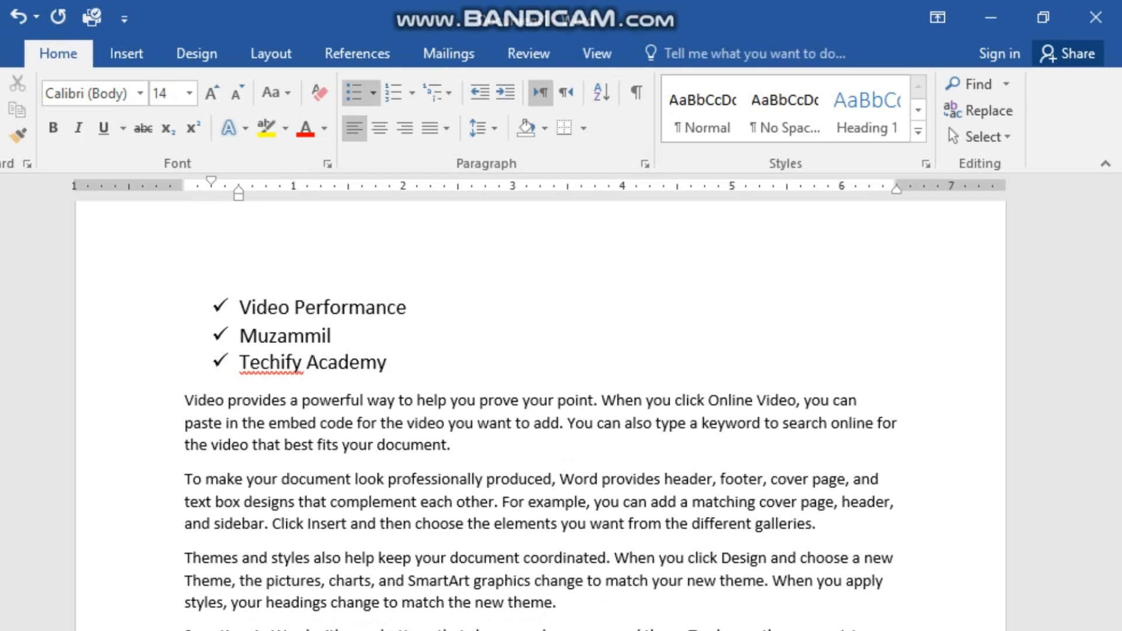
{"action": "key", "text": "Return"}
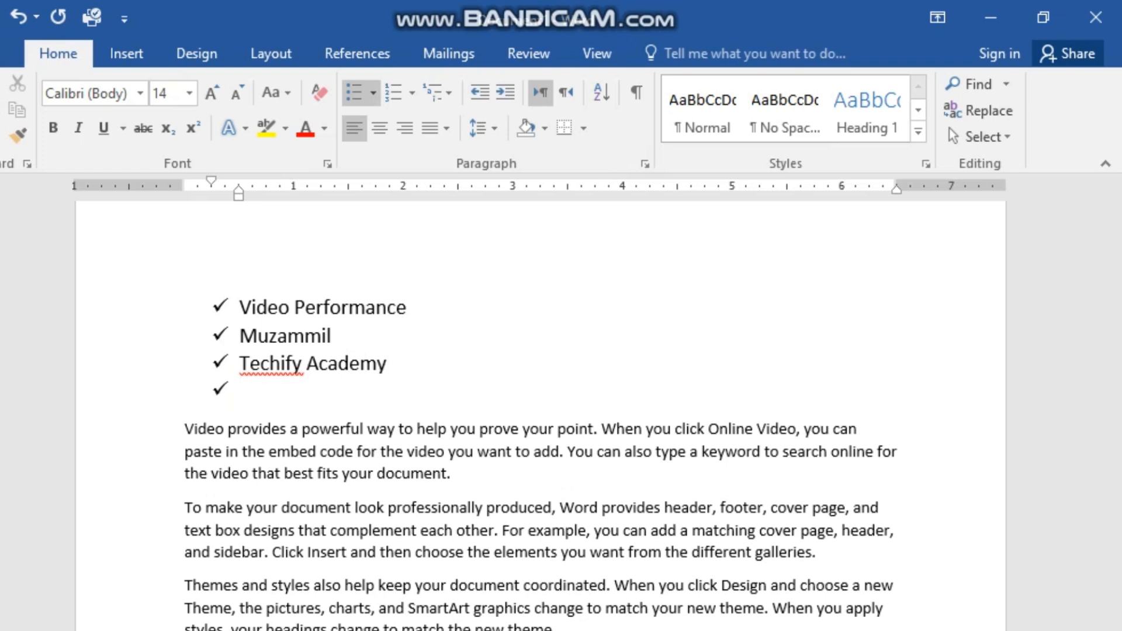
{"action": "key", "text": "BackSpace"}
{"action": "key", "text": "BackSpace"}
{"action": "key", "text": "BackSpace"}
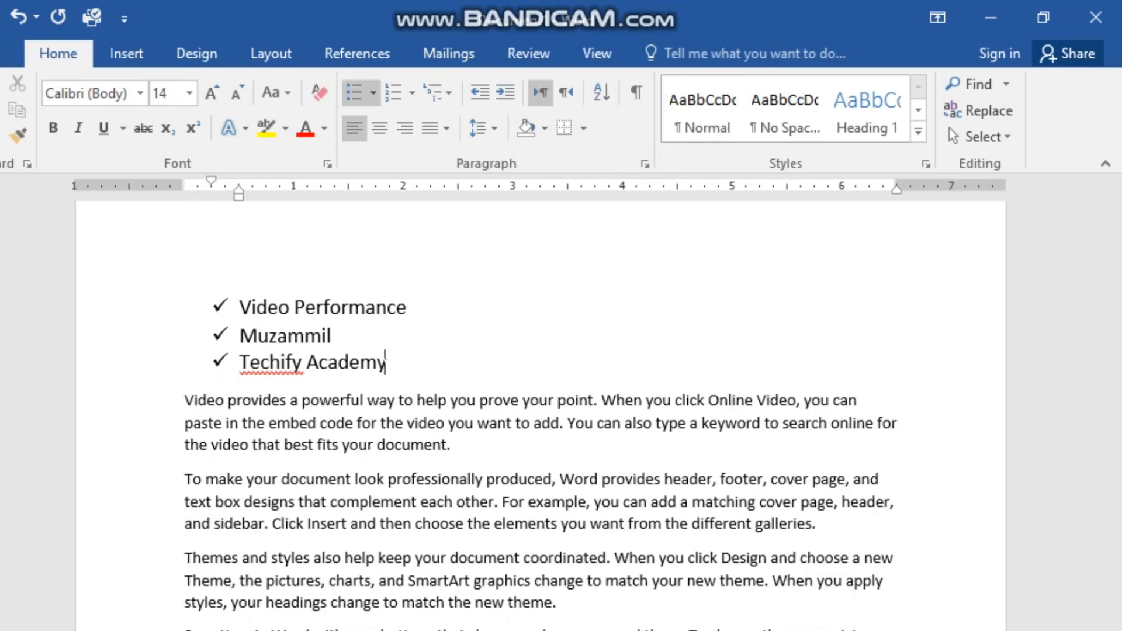
- End the bulleted list below "Techify Academy", enter random filler text as a plain paragraph there, and delete that paragraph
{"action": "key", "text": "Return"}
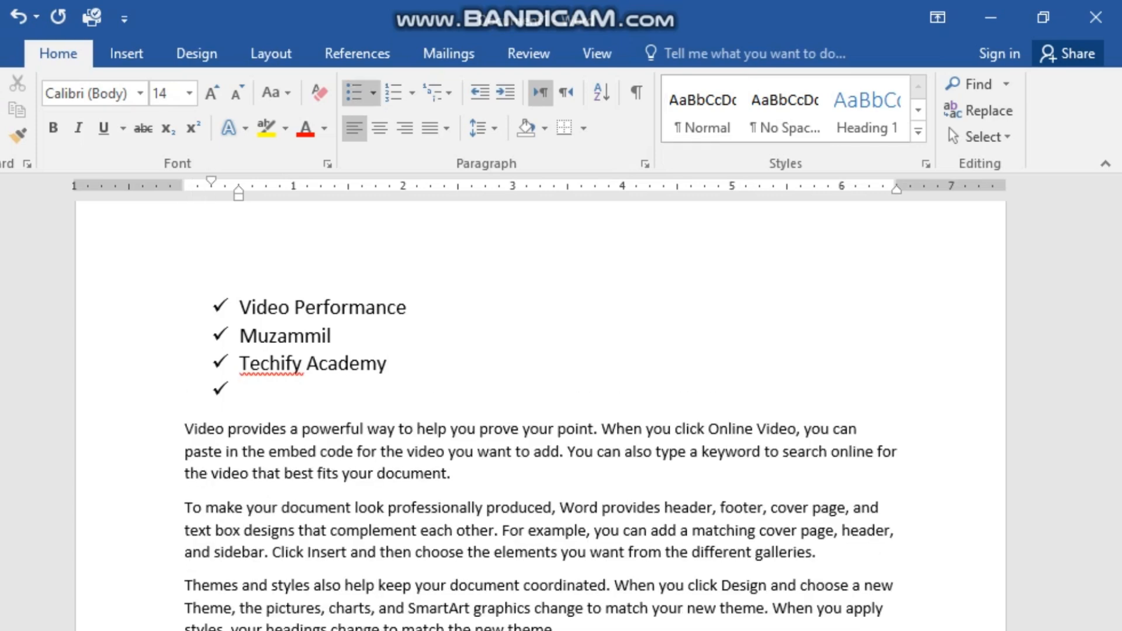
{"action": "key", "text": "BackSpace"}
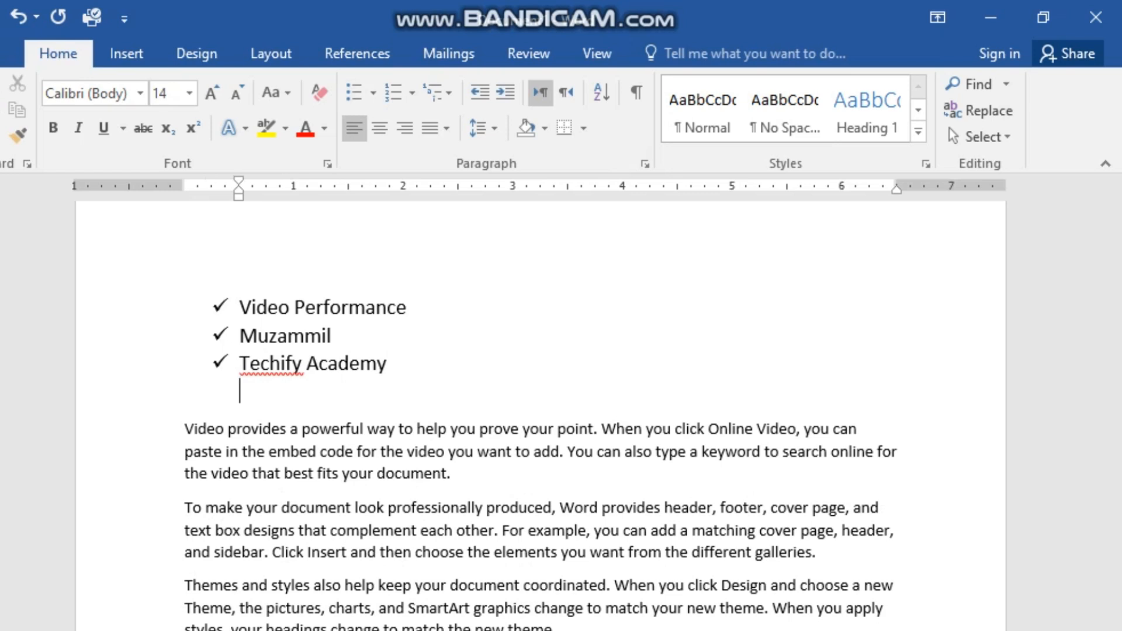
{"action": "key", "text": "BackSpace"}
{"action": "key", "text": "BackSpace"}
{"action": "type", "text": "gfyjdgfgsdfgsf"}
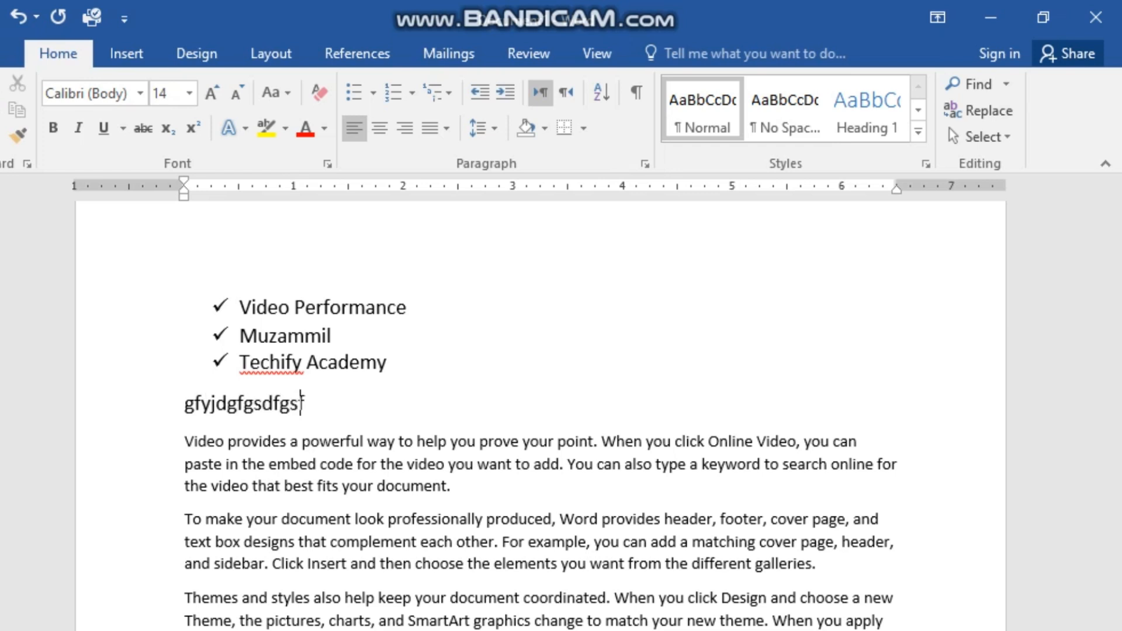
{"action": "type", "text": "sfttttysdf"}
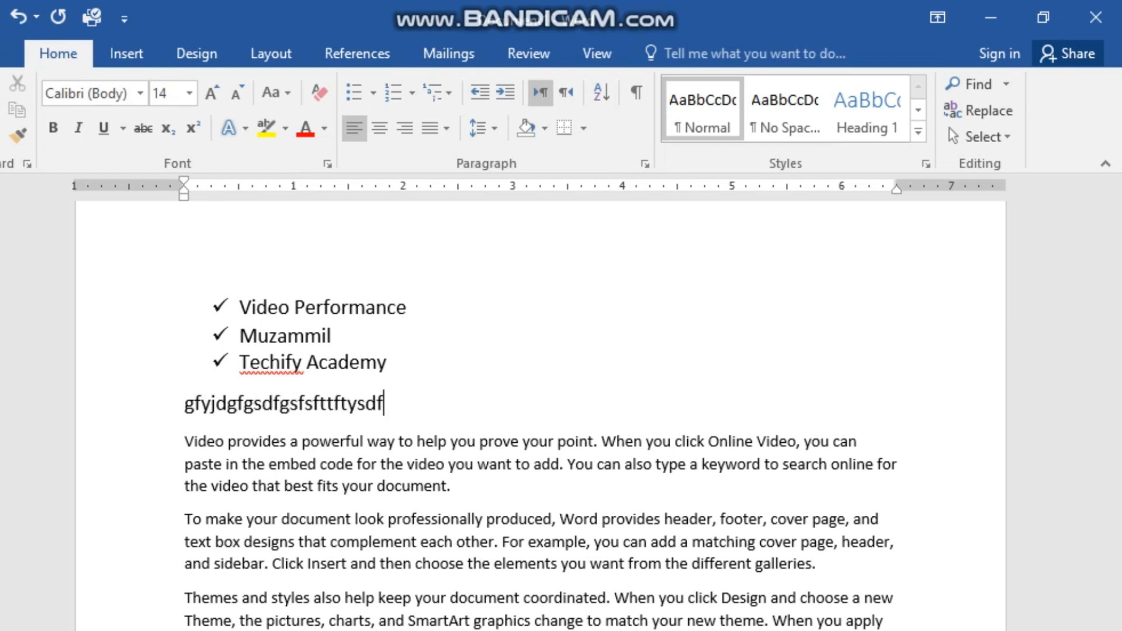
{"action": "triple_click", "coordinate": [329, 412]}
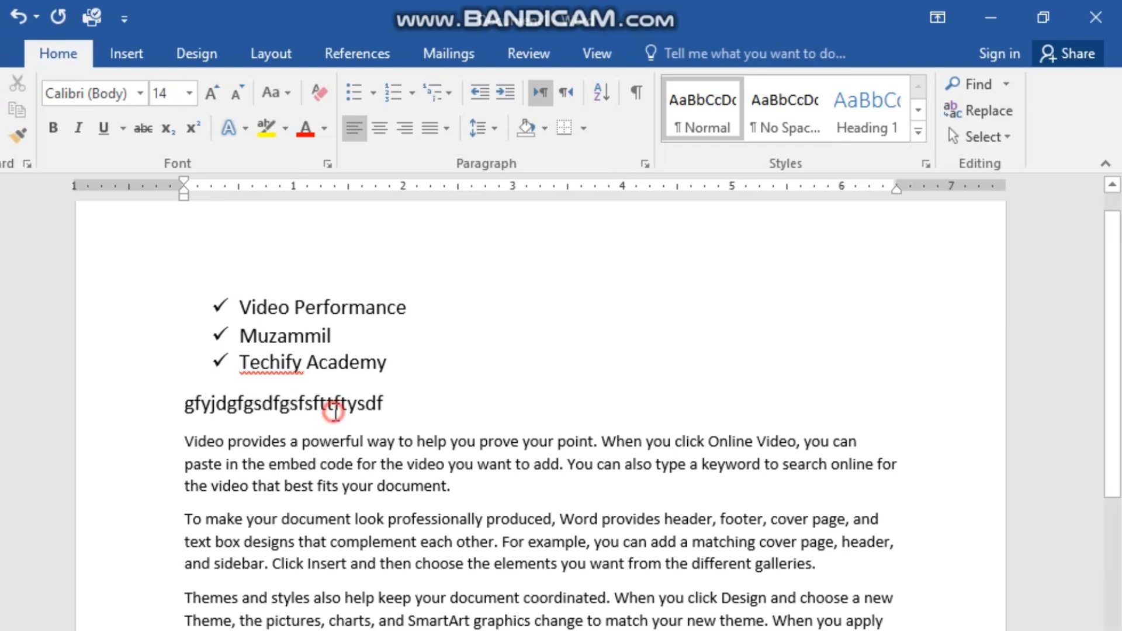
{"action": "key", "text": "Delete"}
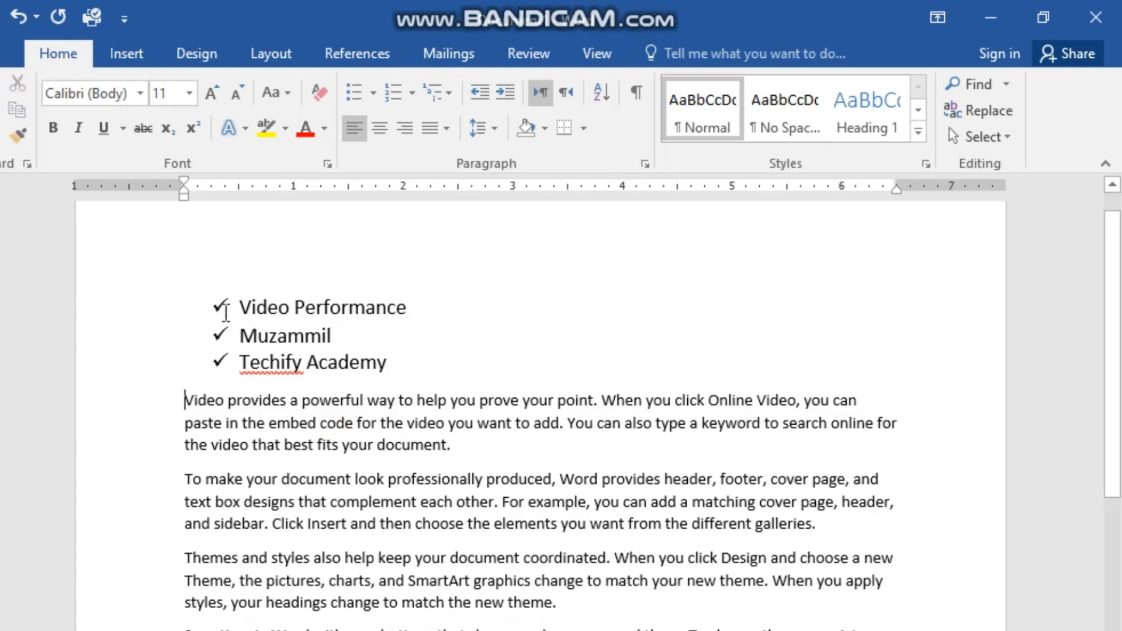
- Indent the whole check-marked list further so its text starts at about 1.7 inches on the ruler
{"action": "left_click_drag", "start_coordinate": [225, 305], "coordinate": [343, 305]}
{"action": "left_click", "coordinate": [387, 306]}
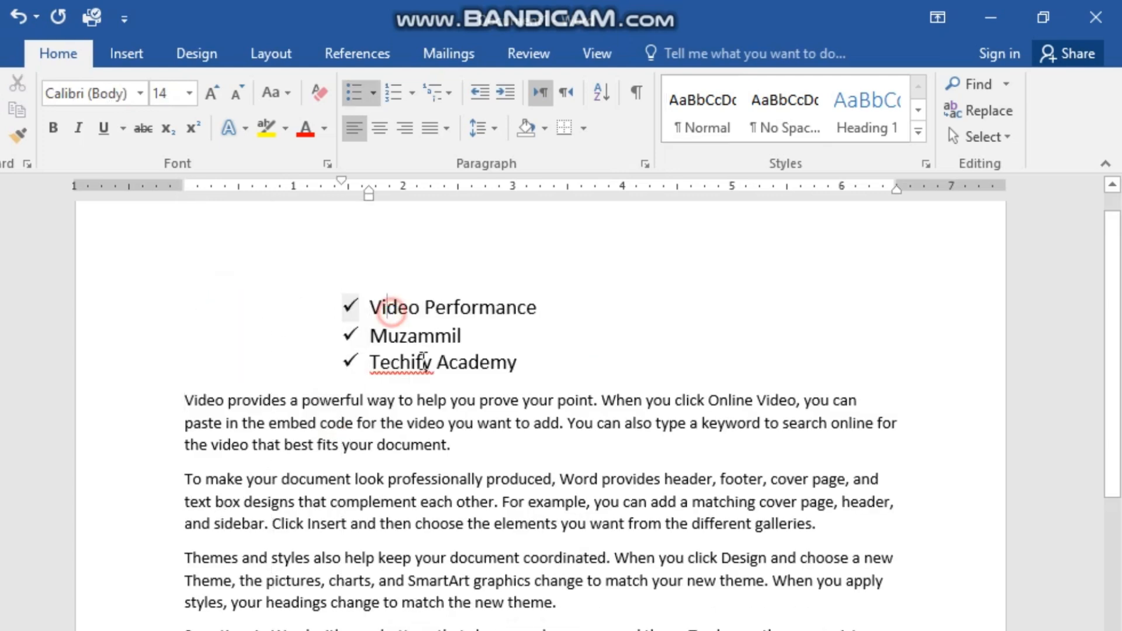
- Enlarge all three check-marked list items to a 20 pt font
{"action": "left_click_drag", "start_coordinate": [540, 371], "coordinate": [363, 316]}
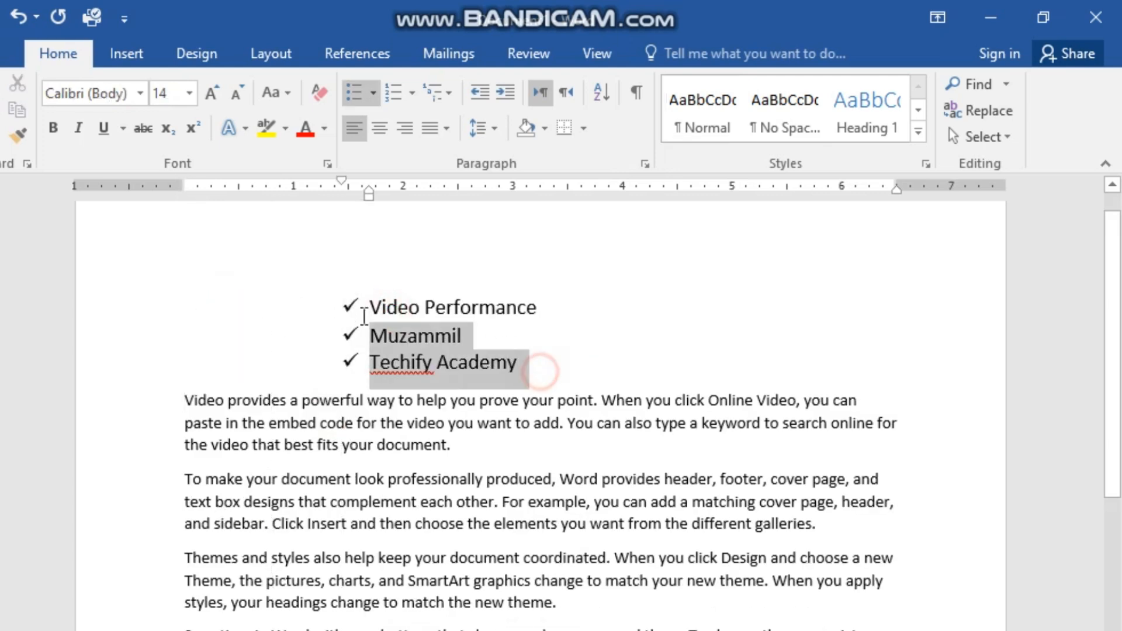
{"action": "left_click", "coordinate": [210, 91]}
{"action": "left_click", "coordinate": [211, 92]}
{"action": "left_click", "coordinate": [210, 91]}
{"action": "left_click", "coordinate": [437, 353]}
- Change only the second list item's check mark to a solid round bullet
{"action": "triple_click", "coordinate": [411, 310]}
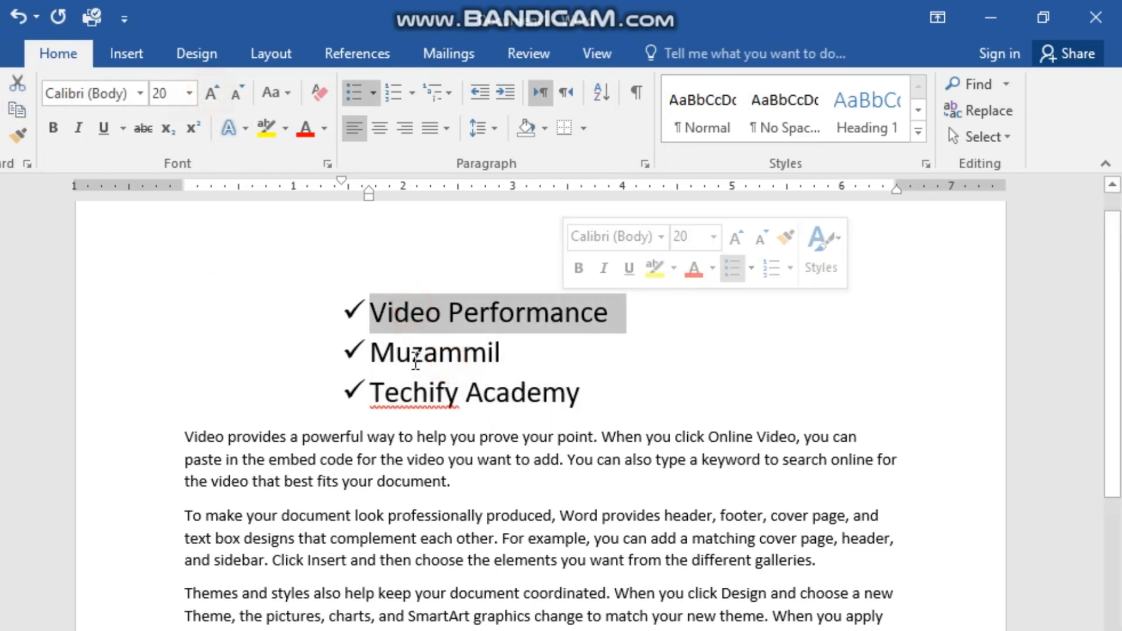
{"action": "left_click_drag", "start_coordinate": [370, 352], "coordinate": [432, 358]}
{"action": "left_click_drag", "start_coordinate": [405, 398], "coordinate": [525, 395]}
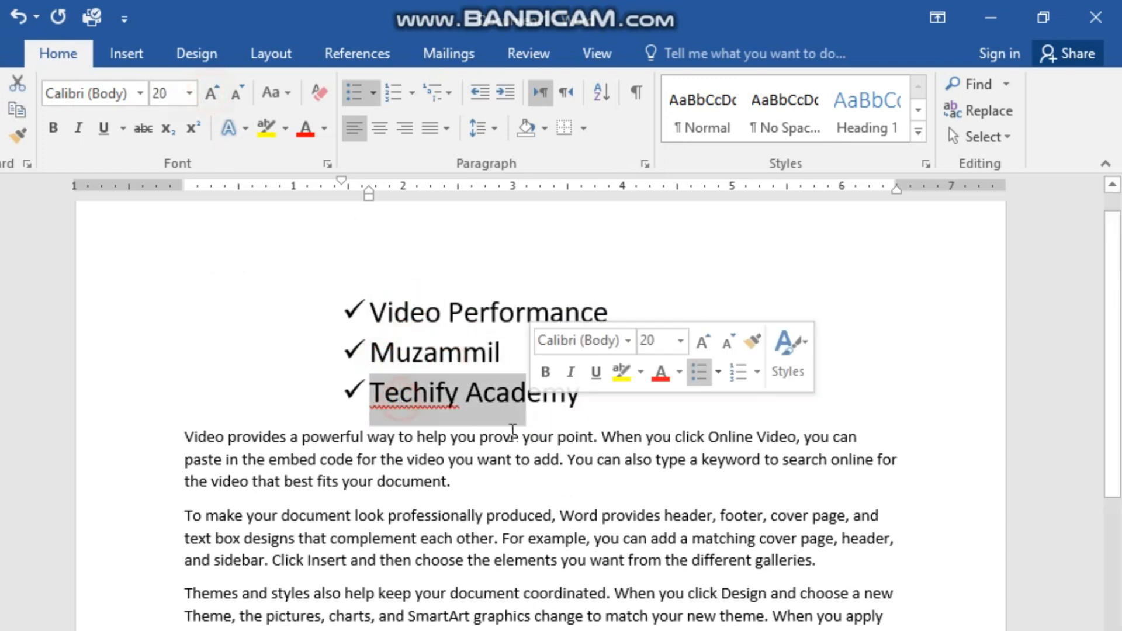
{"action": "triple_click", "coordinate": [608, 305]}
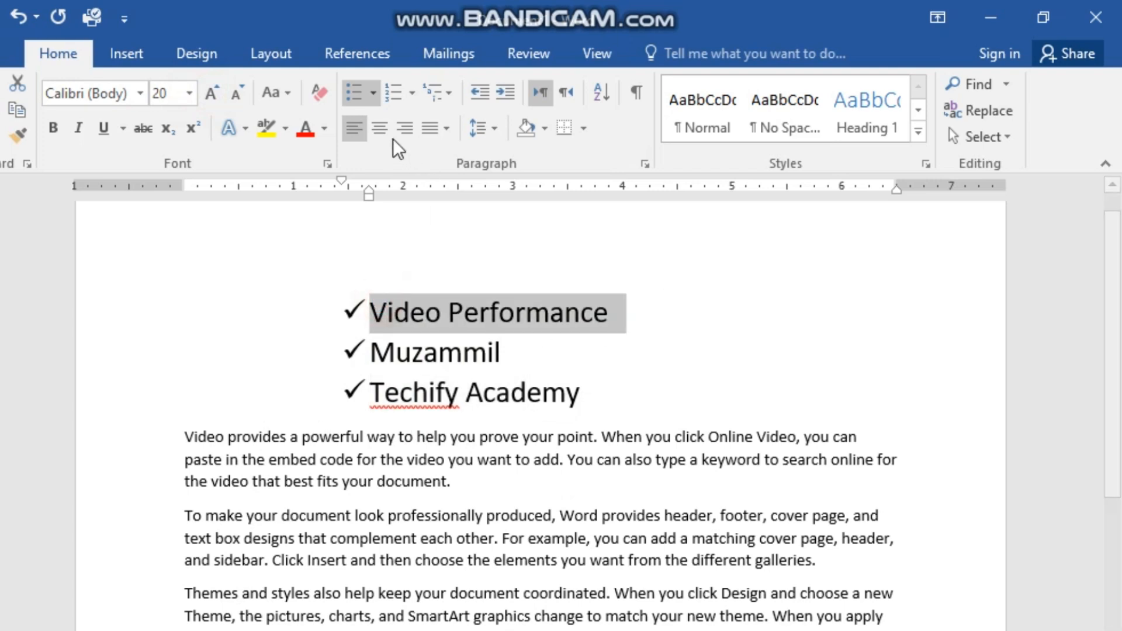
{"action": "triple_click", "coordinate": [433, 355]}
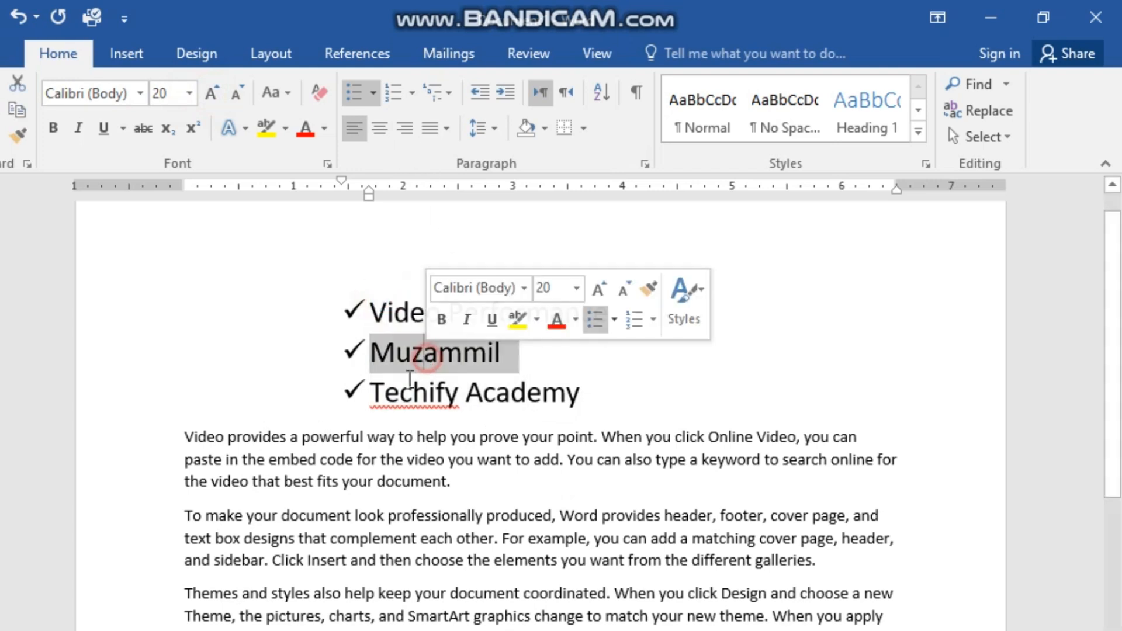
{"action": "left_click", "coordinate": [372, 93]}
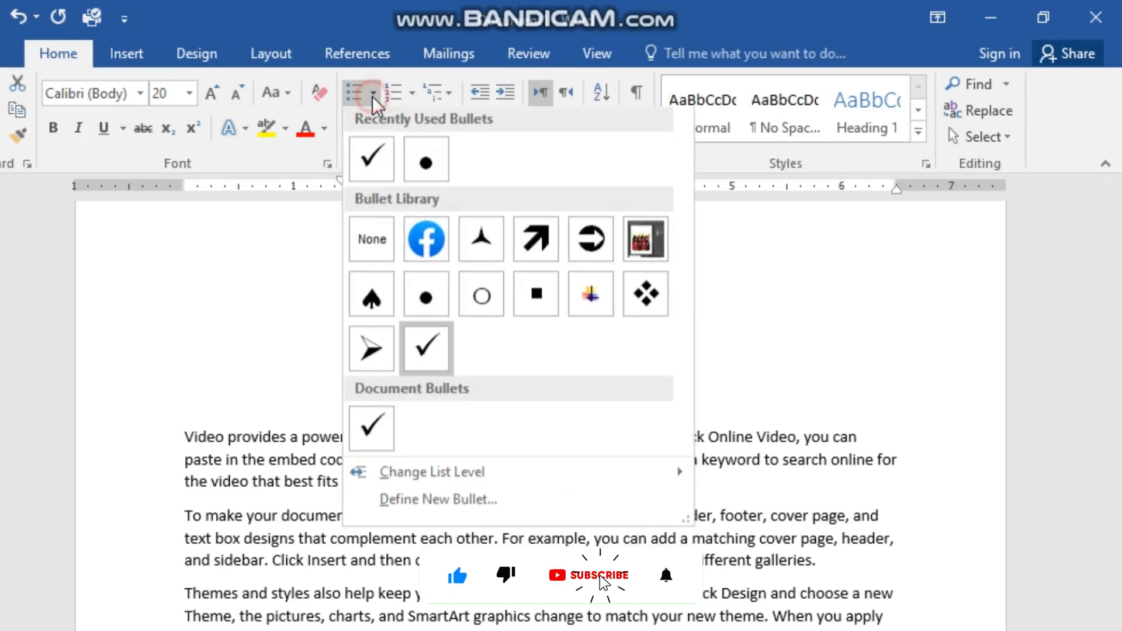
{"action": "left_click", "coordinate": [426, 294]}
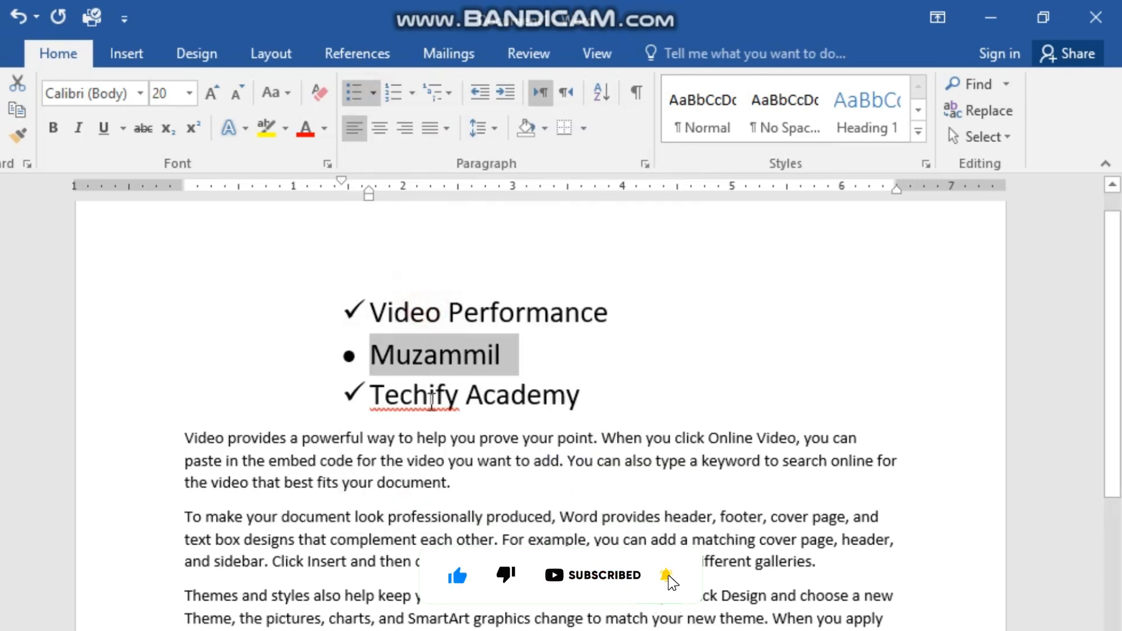
- Change only the "Techify Academy" item's check mark to a solid square bullet
{"action": "triple_click", "coordinate": [510, 394]}
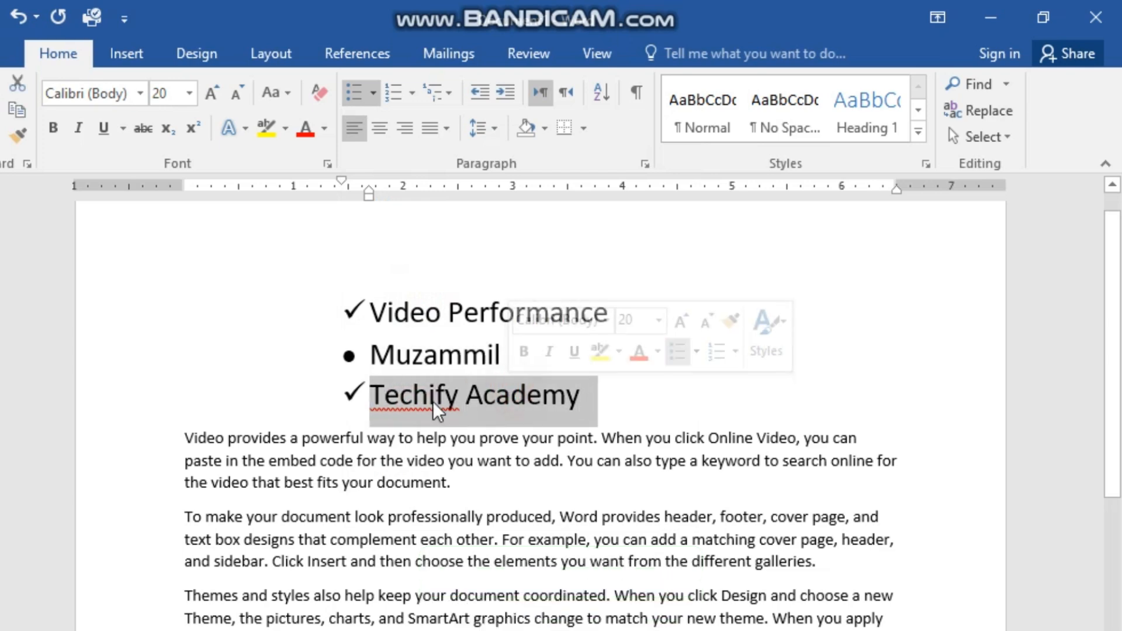
{"action": "left_click", "coordinate": [373, 93]}
{"action": "left_click", "coordinate": [553, 301]}
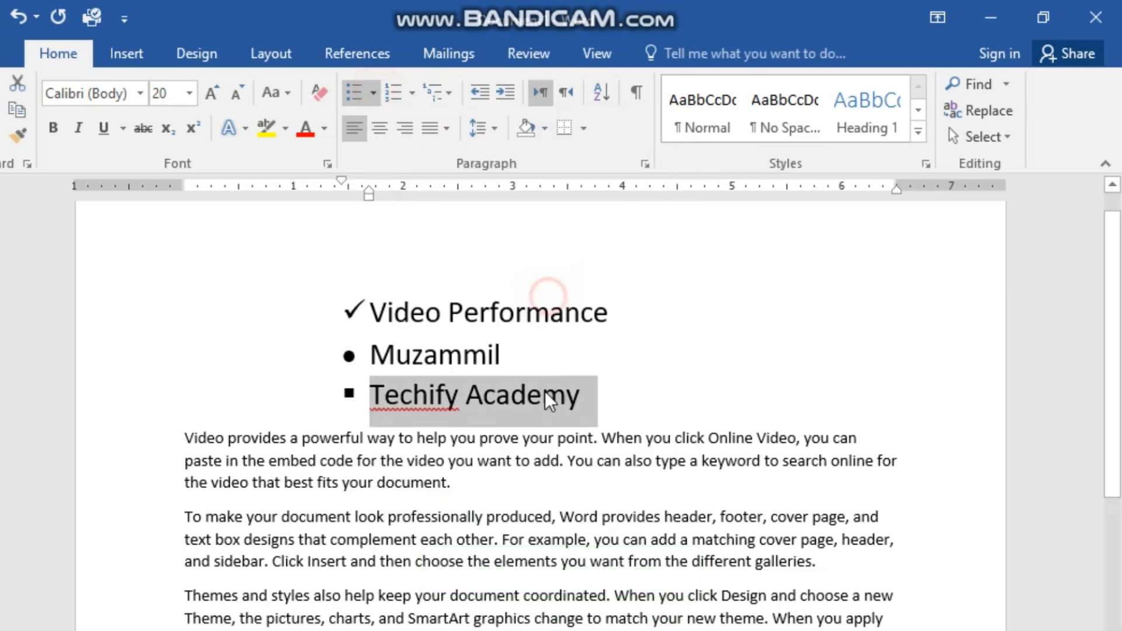
{"action": "left_click", "coordinate": [562, 391]}
{"action": "left_click", "coordinate": [591, 395]}
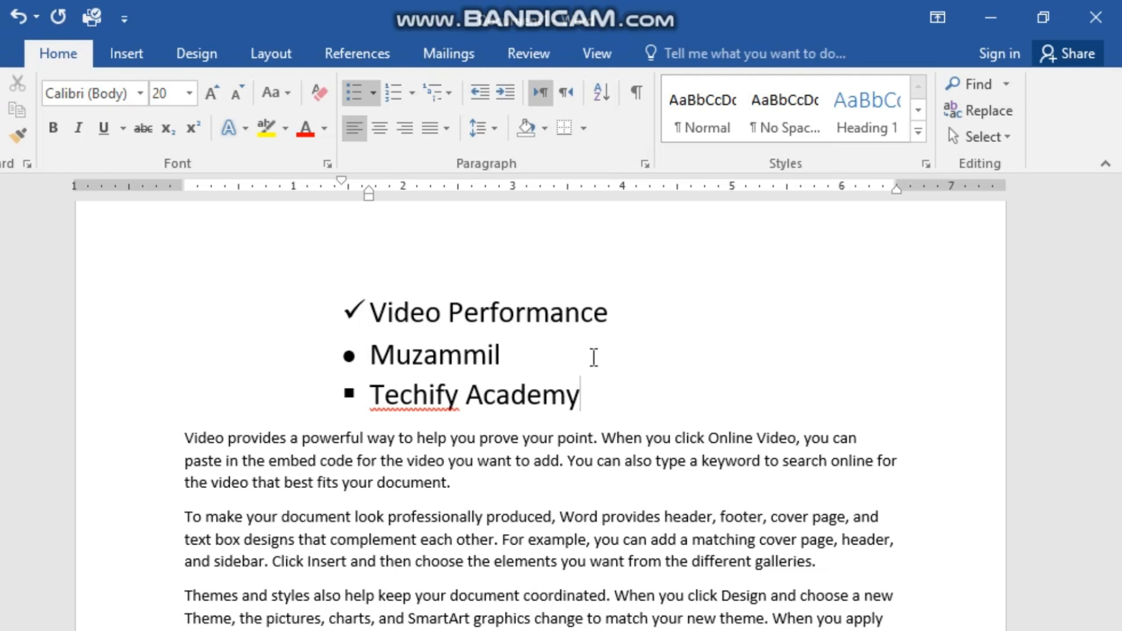
- Apply the most recently used square bullet to all three list items
{"action": "left_click_drag", "start_coordinate": [598, 396], "coordinate": [300, 315]}
{"action": "left_click", "coordinate": [354, 99]}
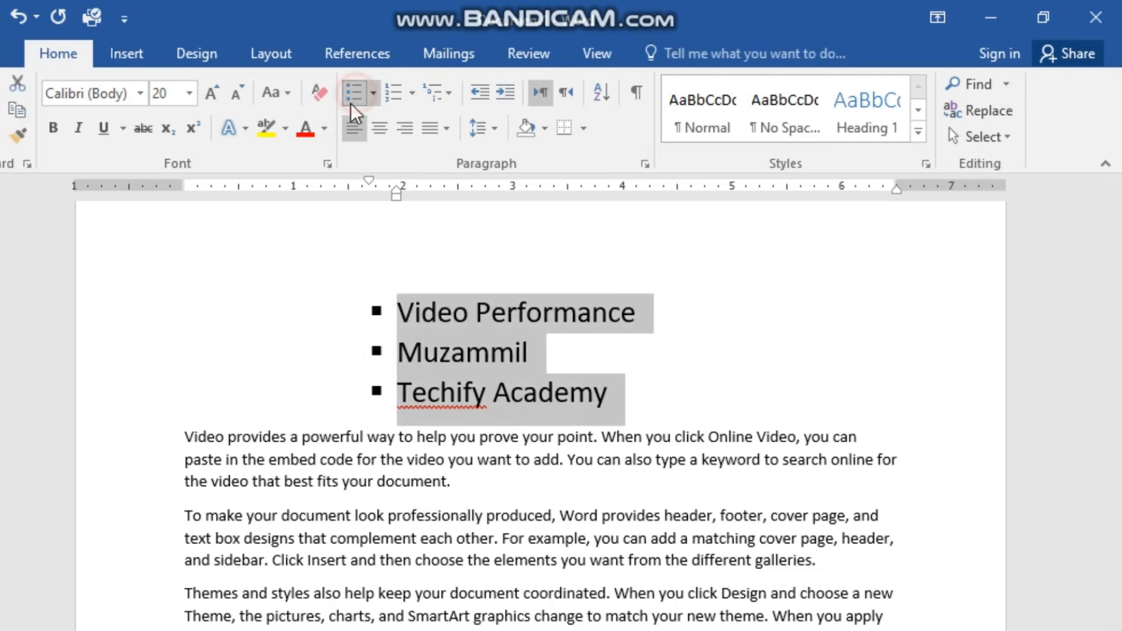
{"action": "left_click", "coordinate": [477, 316]}
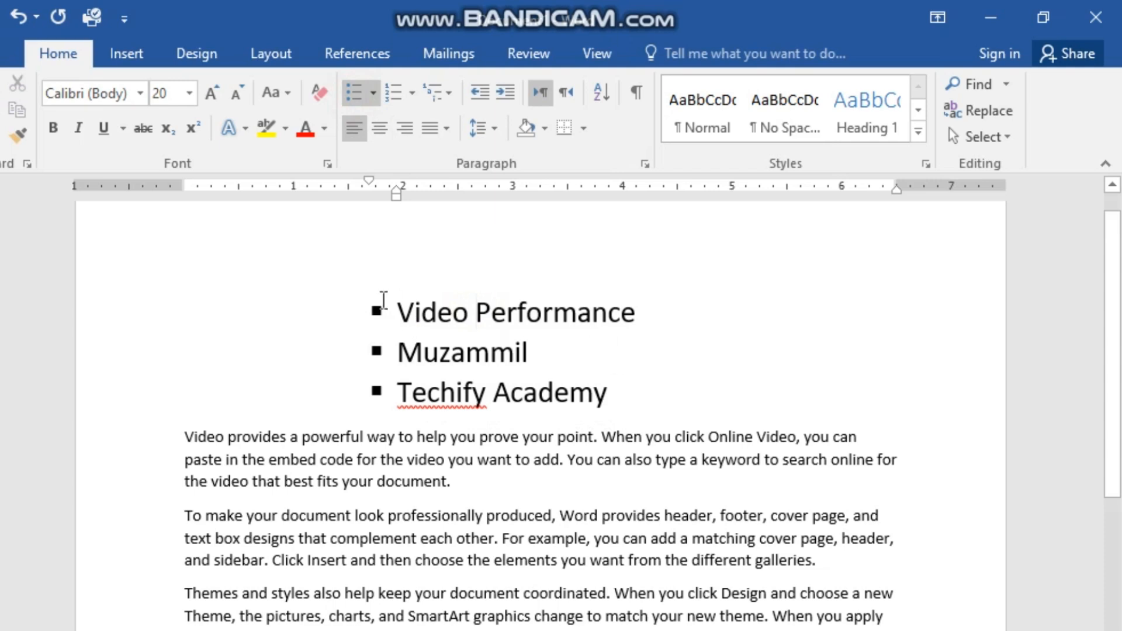
- Define the Wingdings pencil symbol as a new bullet for all three list items
{"action": "left_click_drag", "start_coordinate": [384, 299], "coordinate": [610, 398]}
{"action": "left_click", "coordinate": [377, 95]}
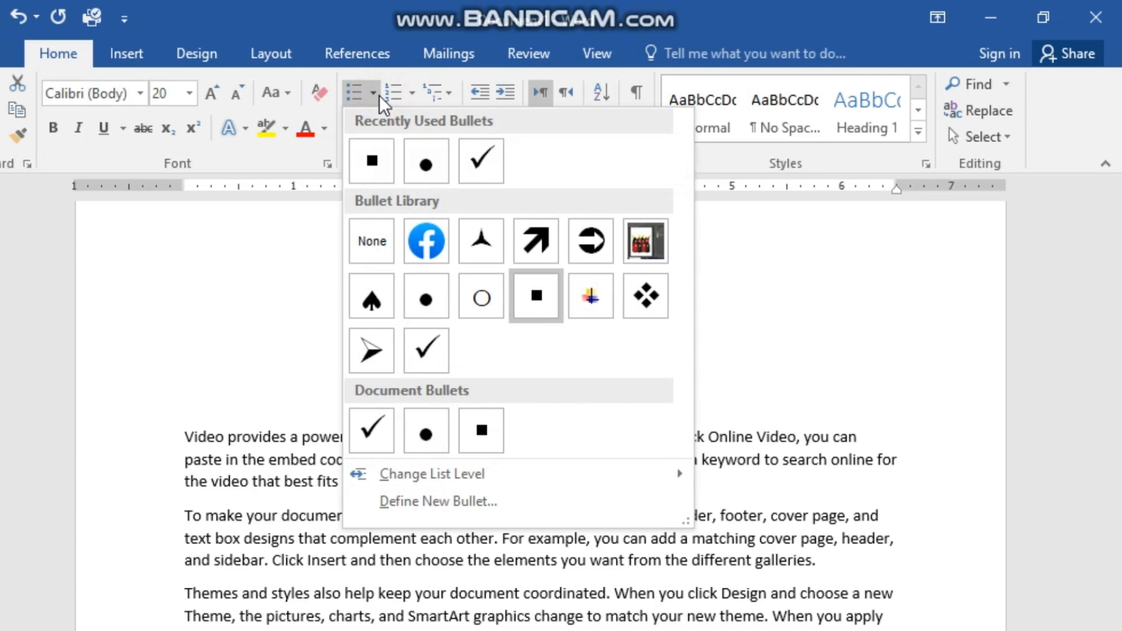
{"action": "left_click", "coordinate": [379, 511]}
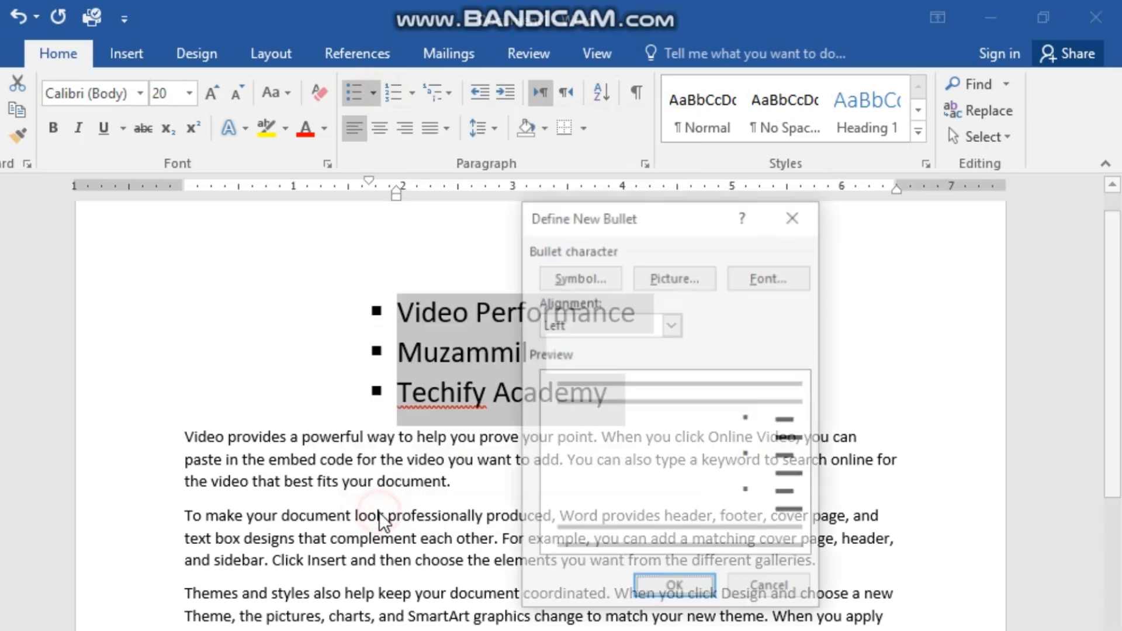
{"action": "left_click_drag", "start_coordinate": [625, 227], "coordinate": [610, 225]}
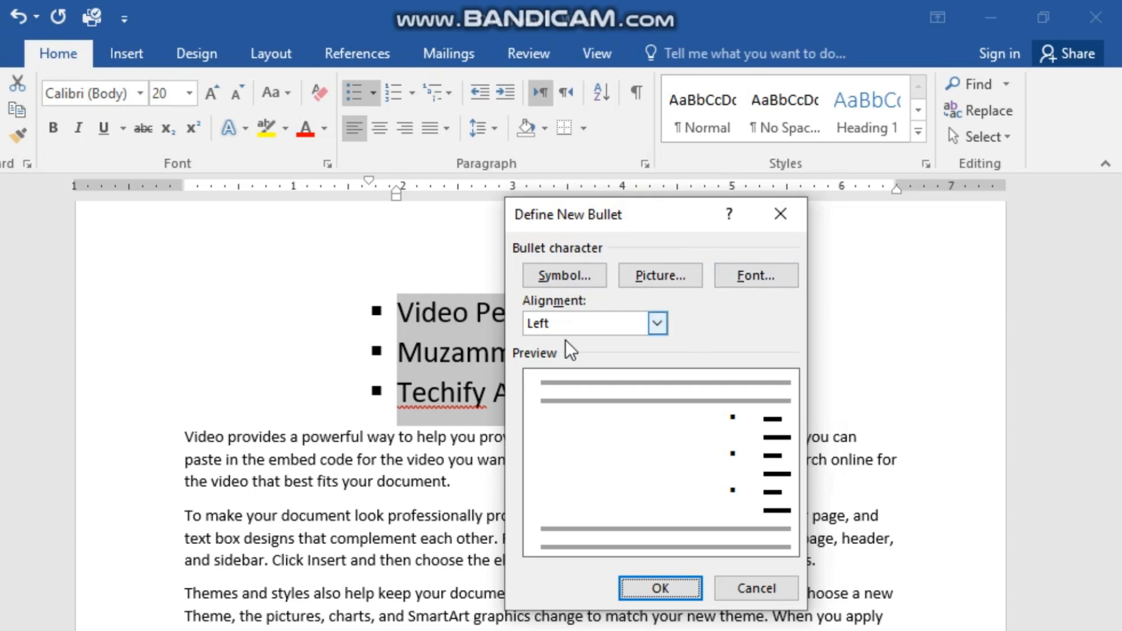
{"action": "left_click_drag", "start_coordinate": [592, 216], "coordinate": [693, 228]}
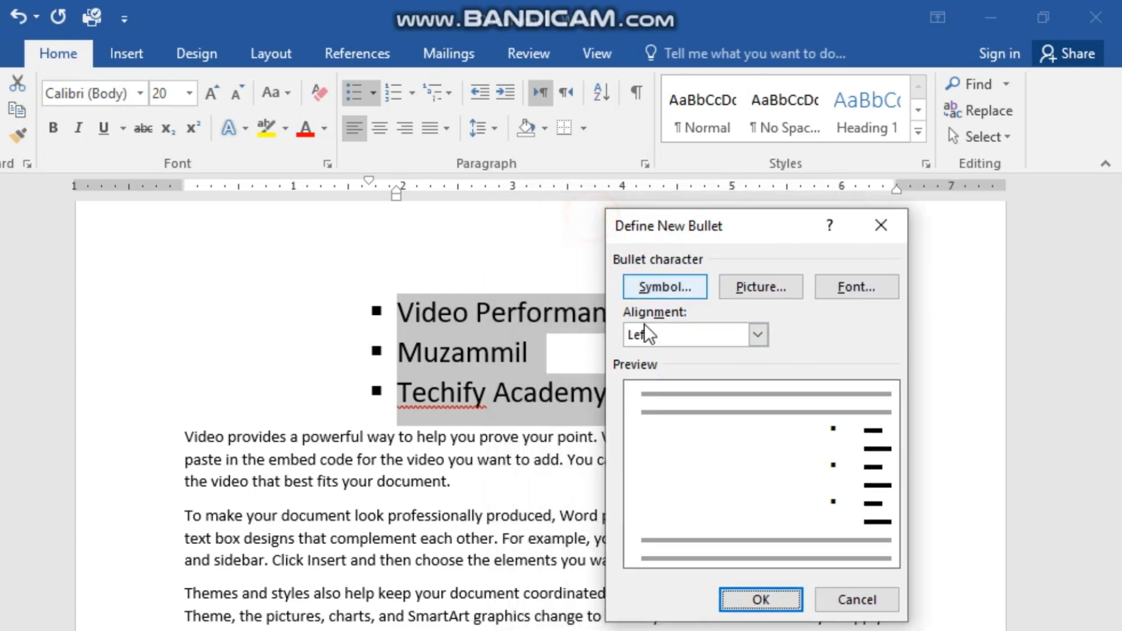
{"action": "left_click", "coordinate": [661, 288]}
{"action": "left_click_drag", "start_coordinate": [601, 223], "coordinate": [371, 374]}
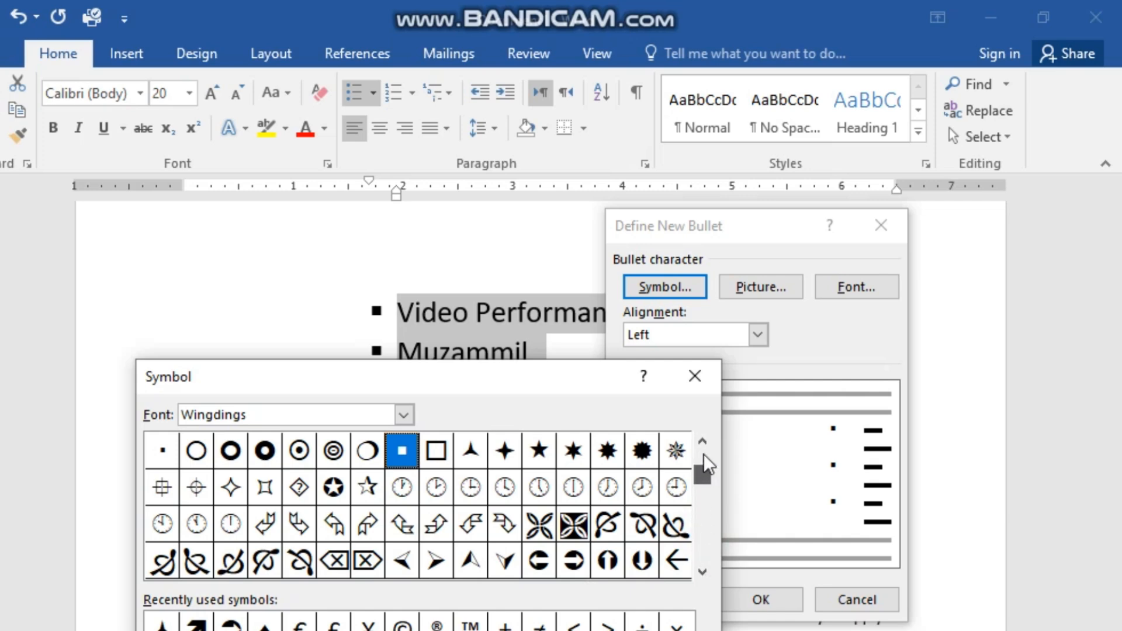
{"action": "scroll", "coordinate": [703, 454], "scroll_direction": "up", "scroll_amount": 3}
{"action": "left_click", "coordinate": [196, 450]}
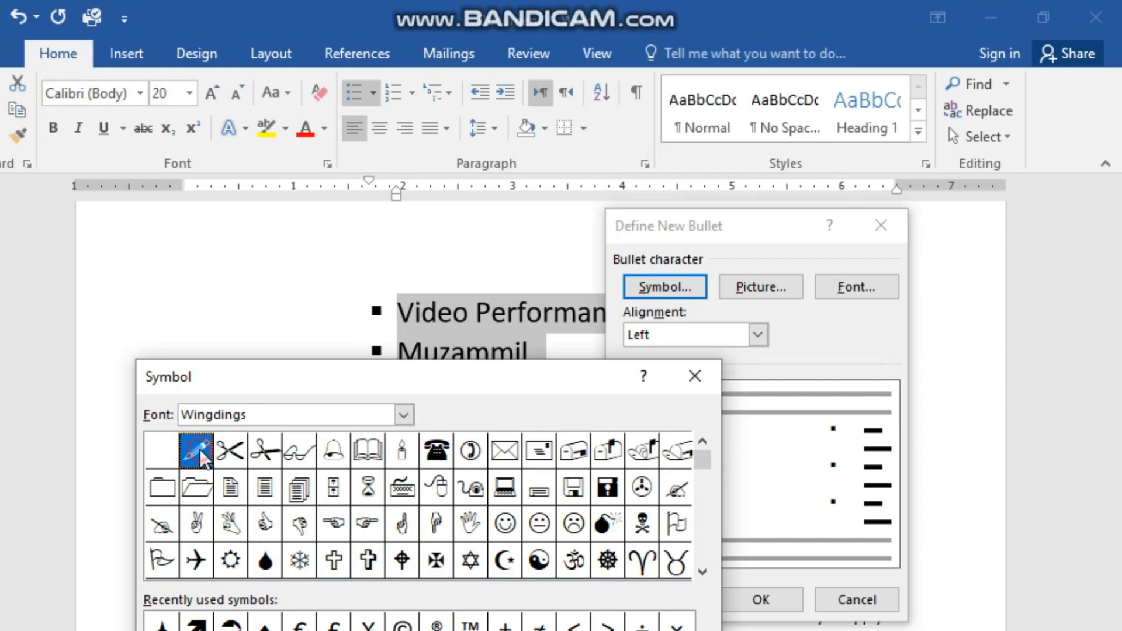
{"action": "key", "text": "Return"}
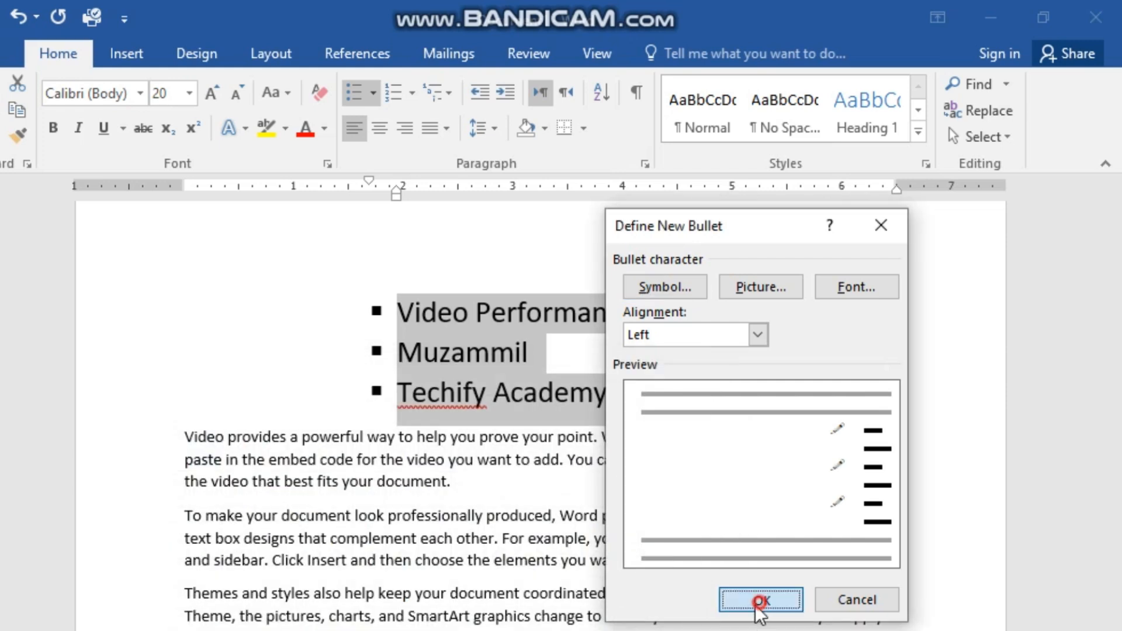
{"action": "left_click", "coordinate": [761, 600]}
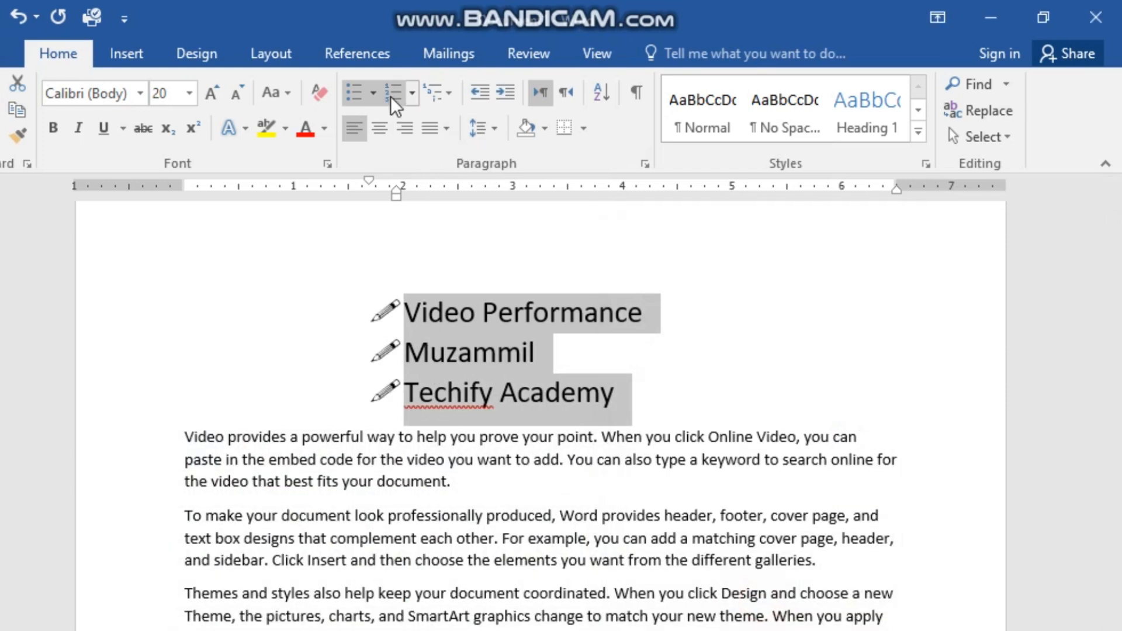
- Define the Wingdings eight-pointed starburst outline as the new bullet for all three list items
{"action": "left_click", "coordinate": [372, 92]}
{"action": "left_click", "coordinate": [446, 499]}
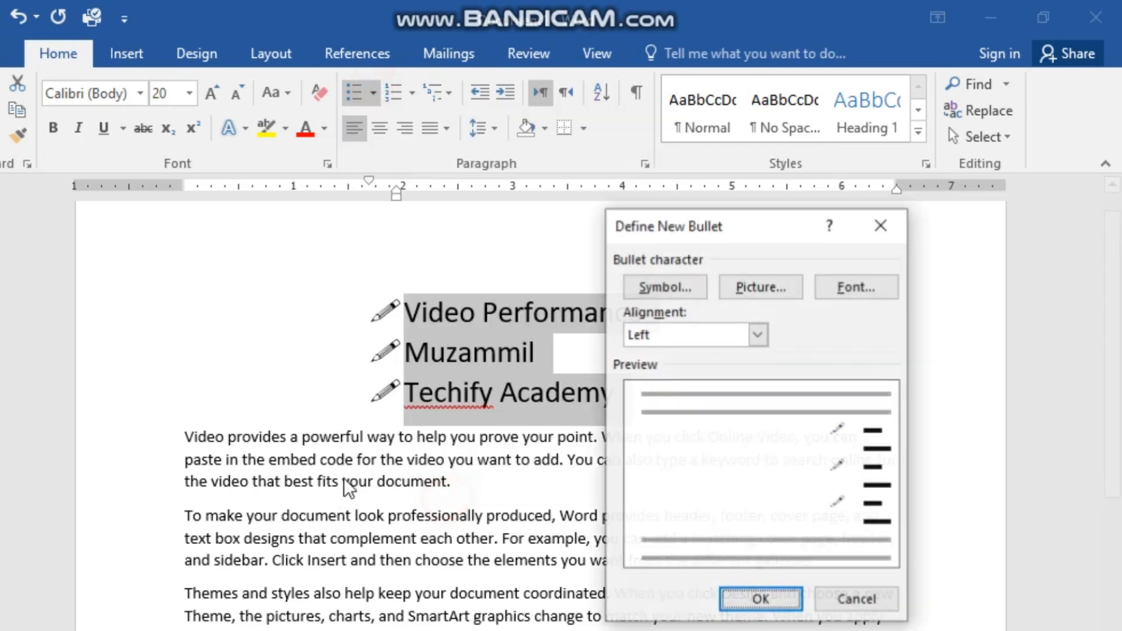
{"action": "left_click", "coordinate": [666, 285]}
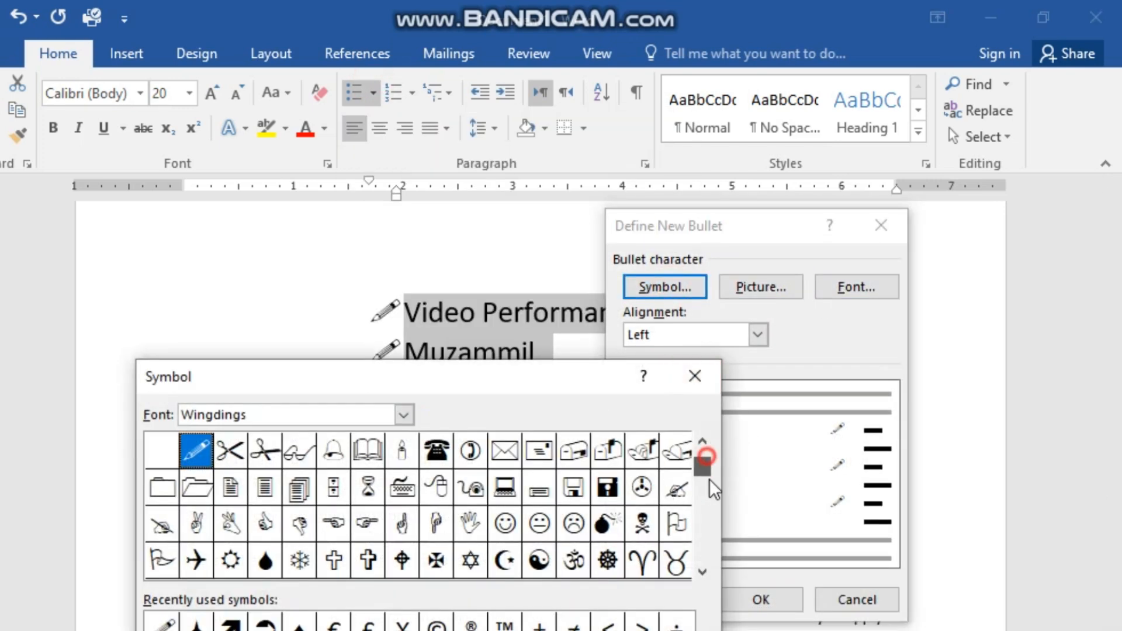
{"action": "left_click_drag", "start_coordinate": [710, 480], "coordinate": [706, 522]}
{"action": "left_click", "coordinate": [573, 523]}
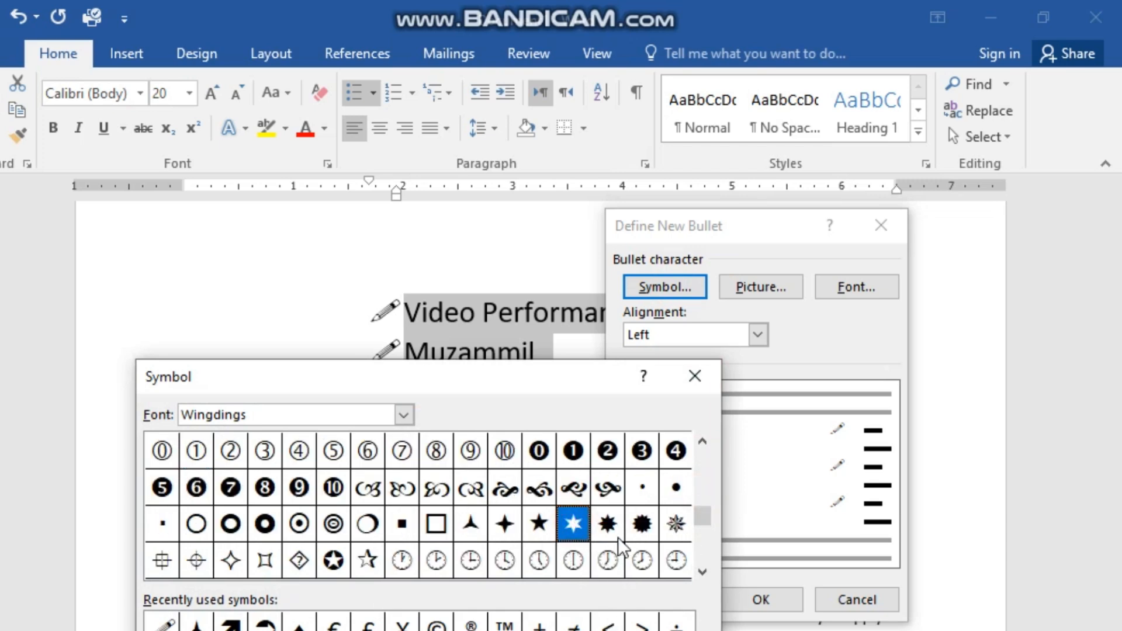
{"action": "left_click", "coordinate": [642, 523]}
{"action": "double_click", "coordinate": [676, 523]}
{"action": "left_click", "coordinate": [774, 597]}
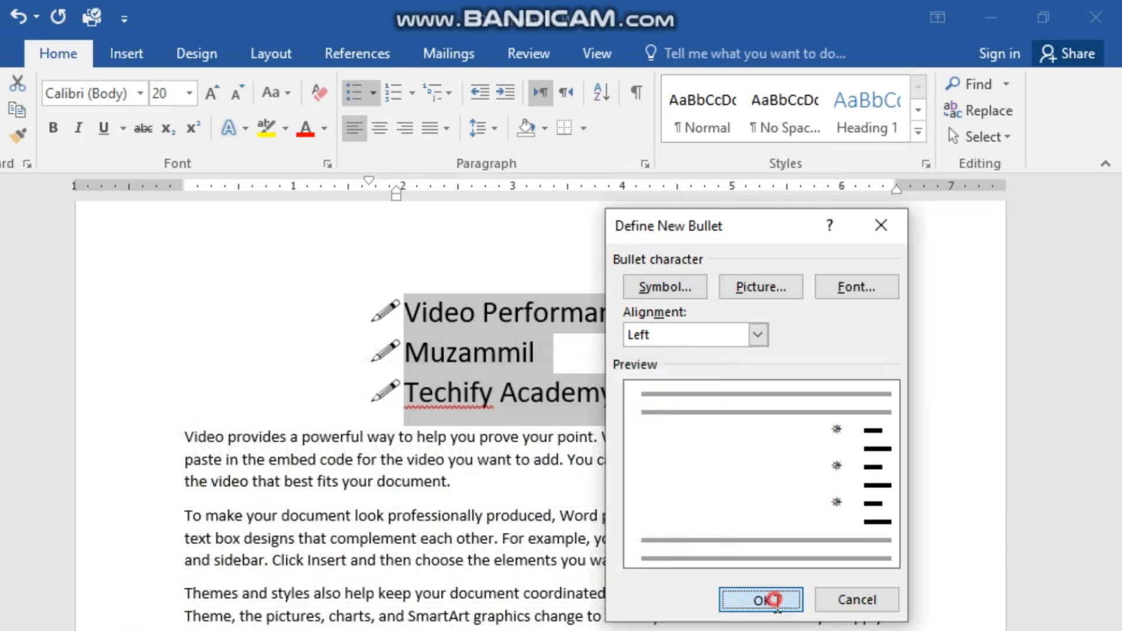
{"action": "left_click", "coordinate": [474, 392]}
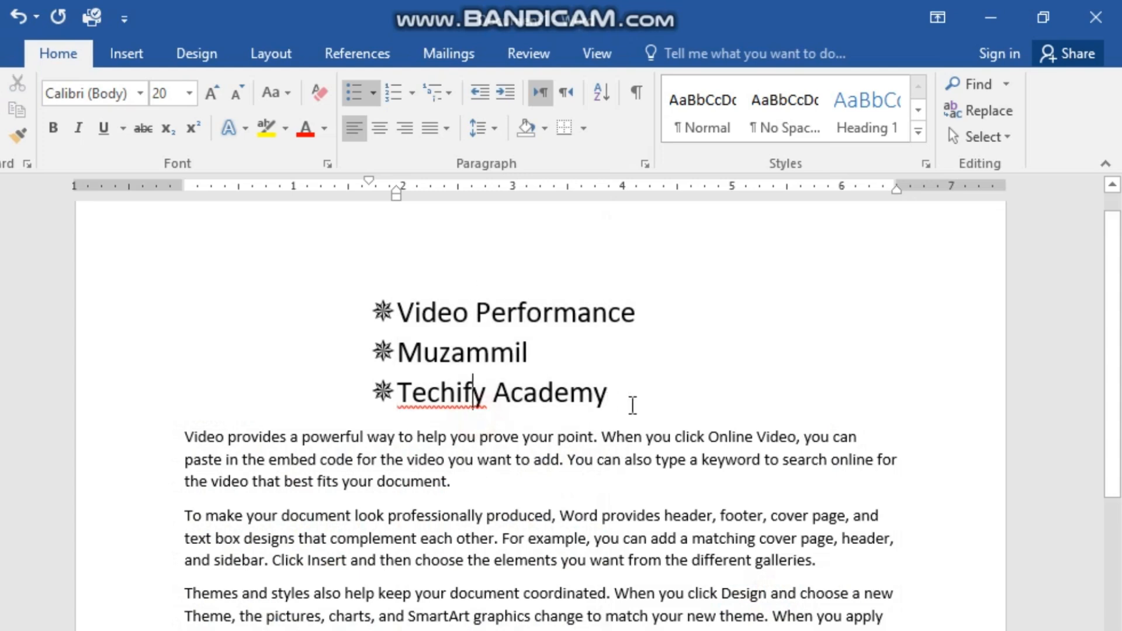
- Define the Wingdings black circled right-arrow symbol as the new bullet for all three list items
{"action": "left_click_drag", "start_coordinate": [632, 404], "coordinate": [367, 315]}
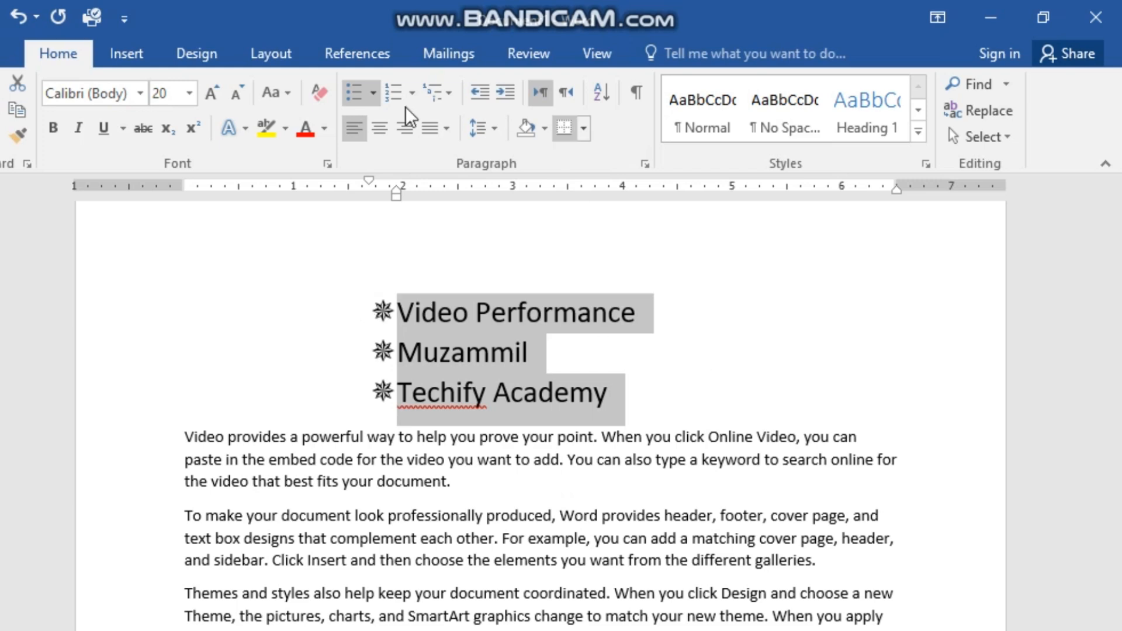
{"action": "left_click", "coordinate": [373, 93]}
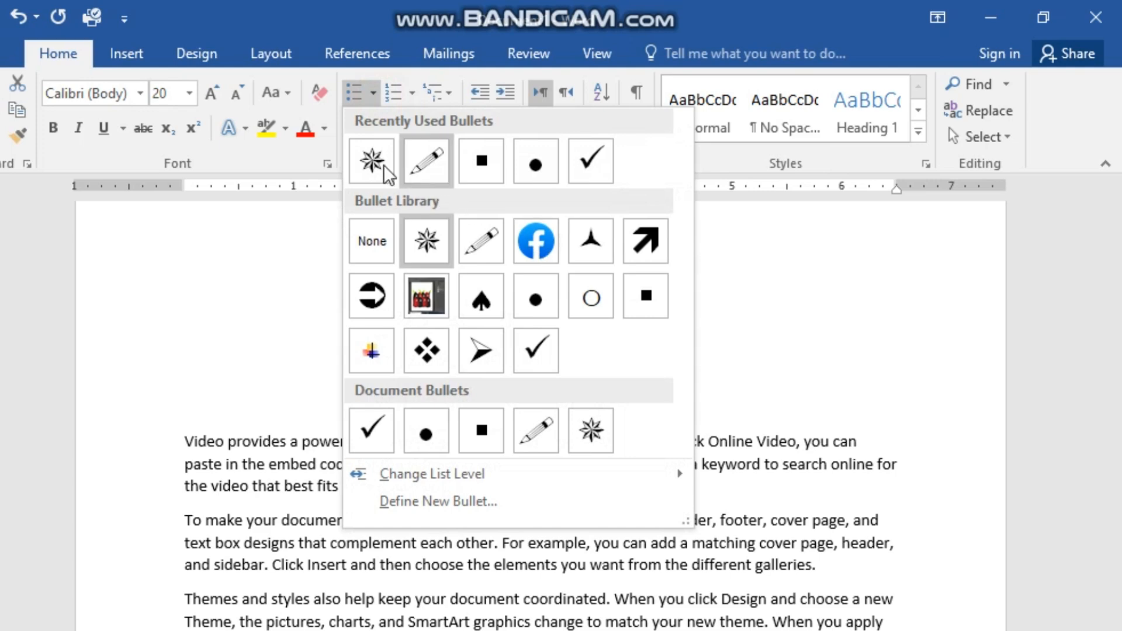
{"action": "left_click", "coordinate": [376, 102]}
{"action": "left_click", "coordinate": [378, 102]}
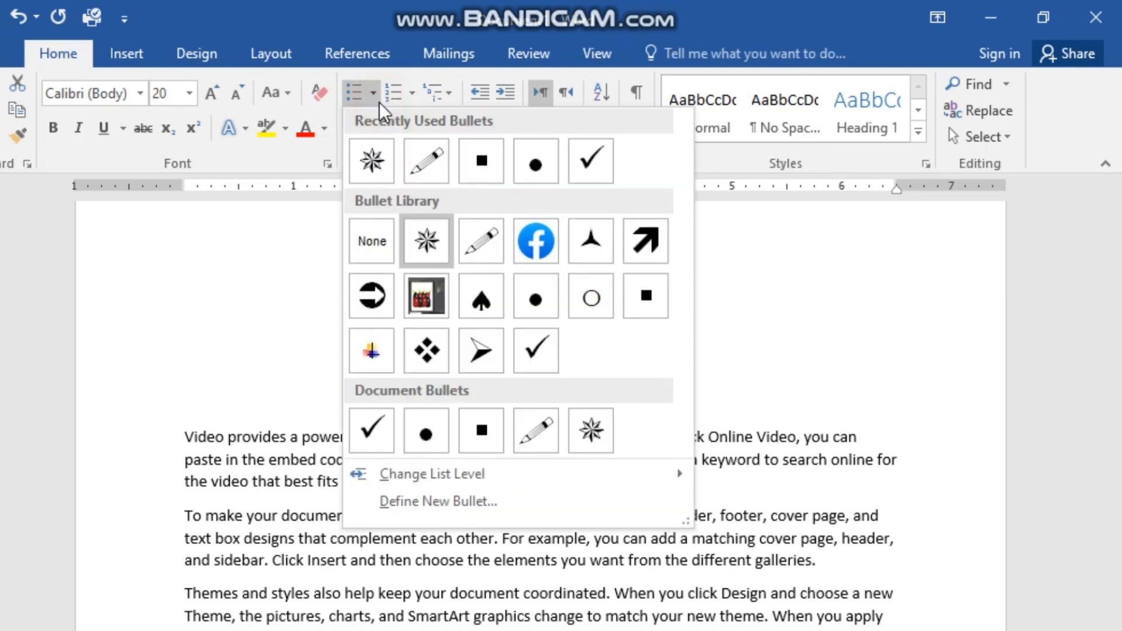
{"action": "left_click", "coordinate": [438, 504]}
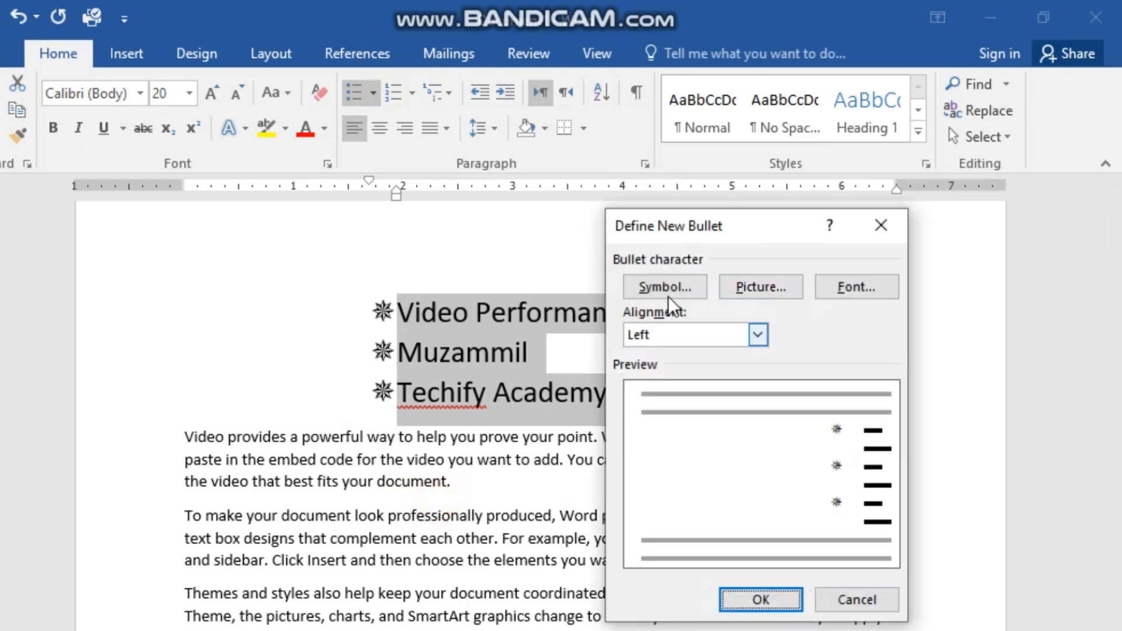
{"action": "left_click", "coordinate": [666, 289]}
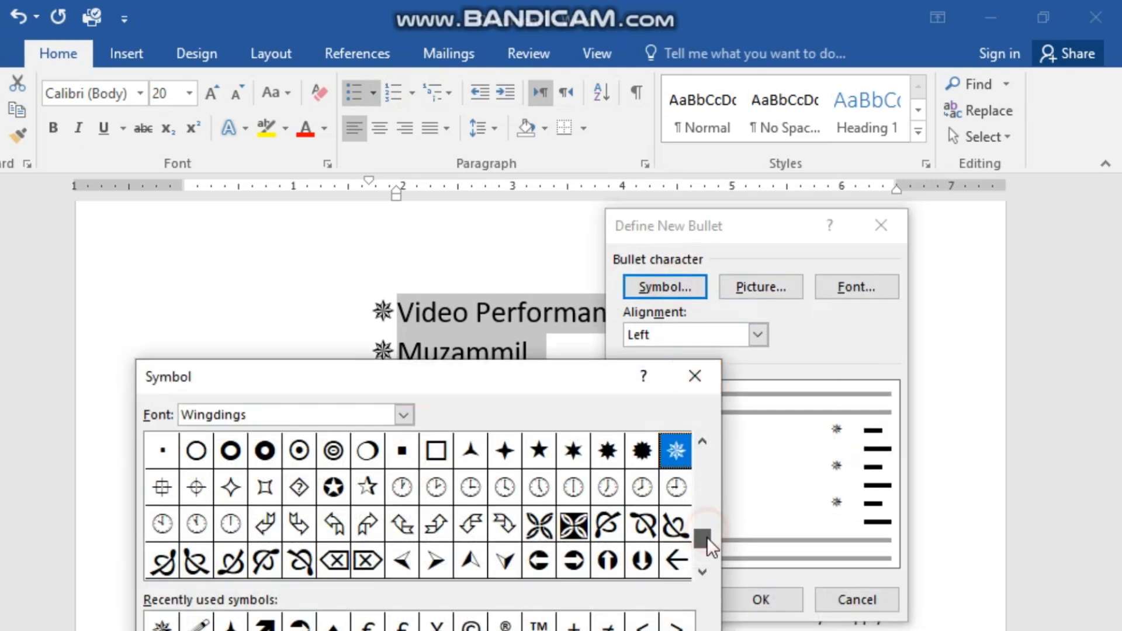
{"action": "left_click_drag", "start_coordinate": [706, 538], "coordinate": [637, 553]}
{"action": "left_click", "coordinate": [573, 524]}
{"action": "left_click", "coordinate": [766, 600]}
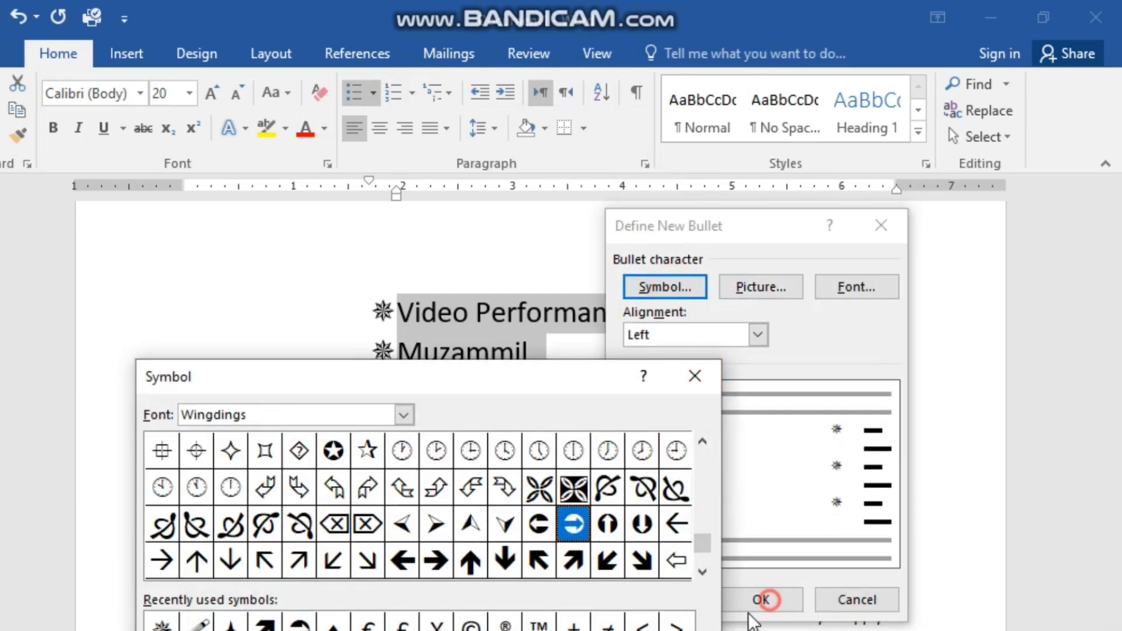
{"action": "key", "text": "Return"}
{"action": "left_click", "coordinate": [770, 602]}
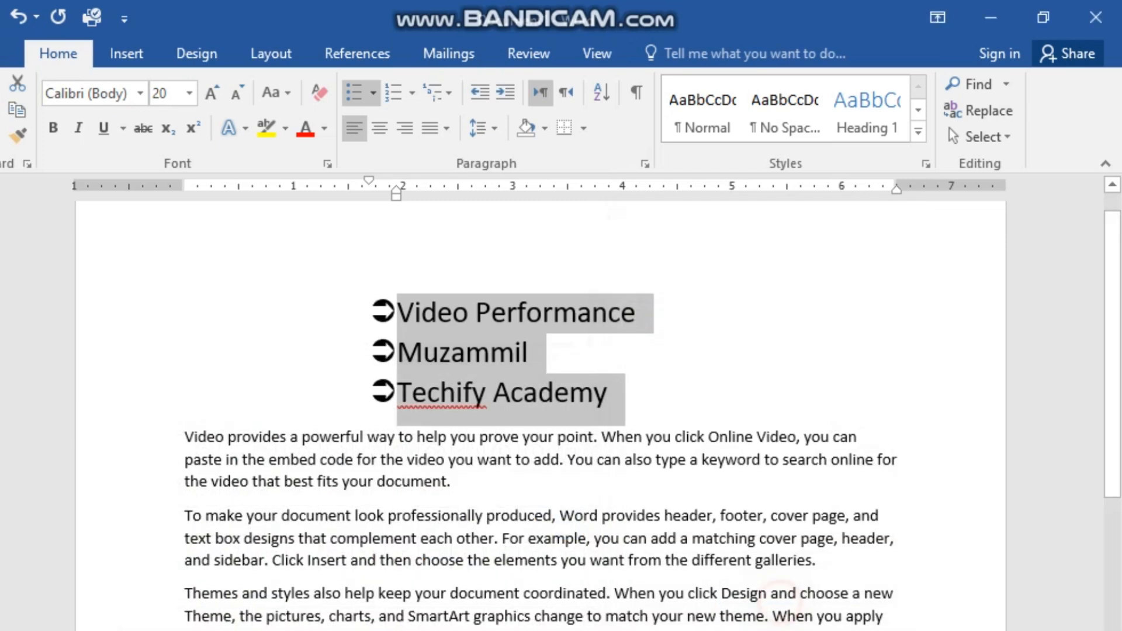
{"action": "left_click", "coordinate": [435, 313]}
- Shift all three list items left by about 0.25 inch by repositioning their bullets
{"action": "left_click_drag", "start_coordinate": [626, 393], "coordinate": [431, 318]}
{"action": "left_click", "coordinate": [420, 316]}
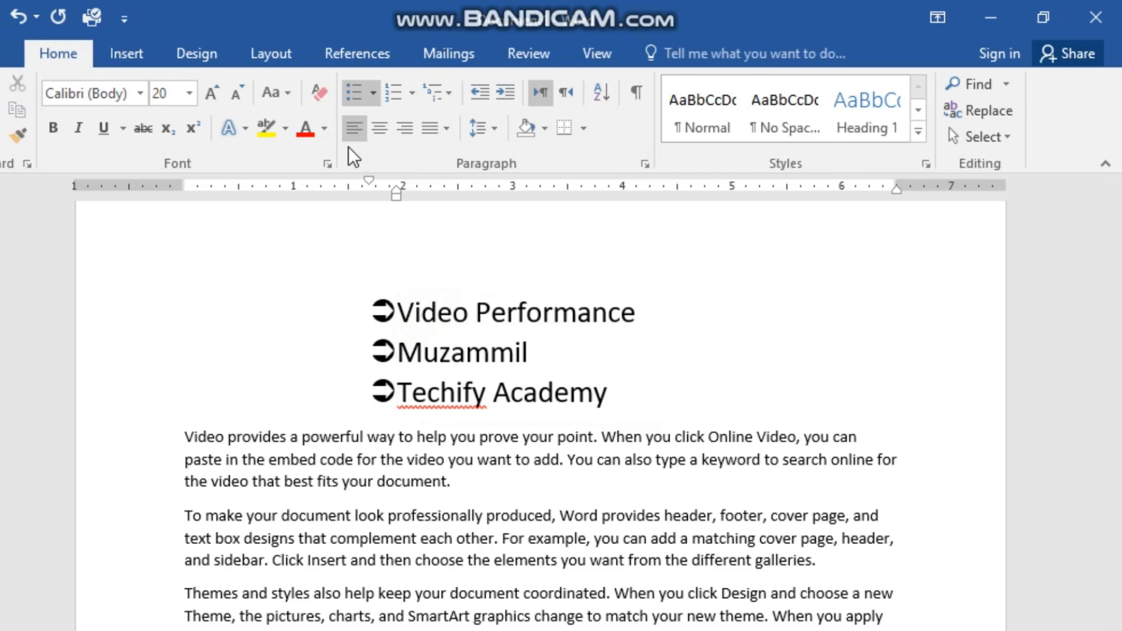
{"action": "left_click", "coordinate": [621, 398]}
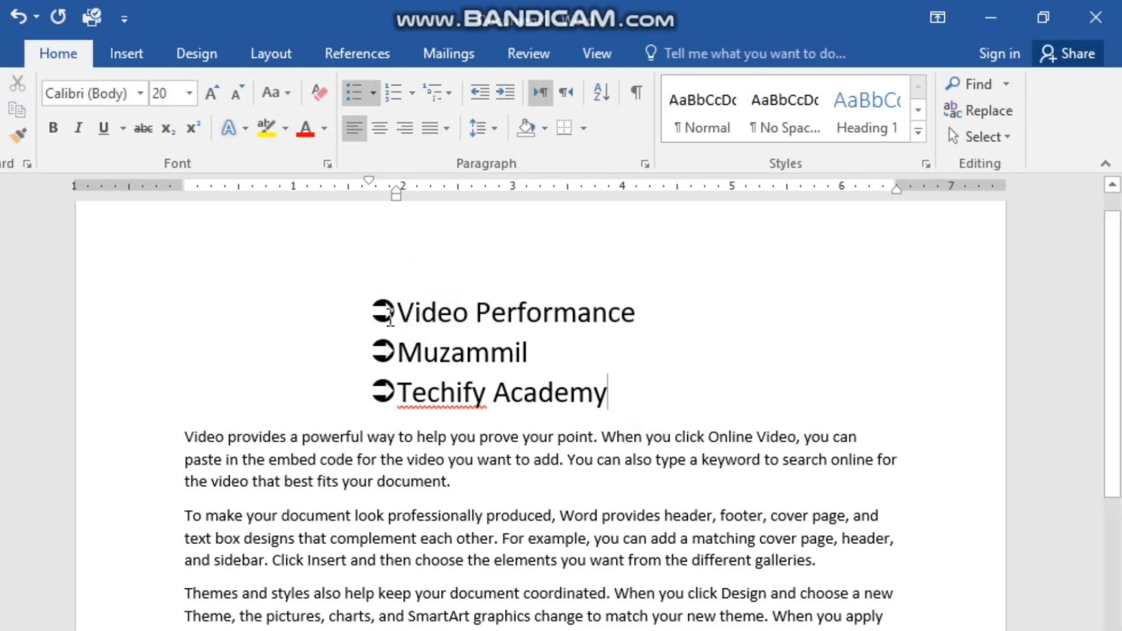
{"action": "left_click_drag", "start_coordinate": [391, 319], "coordinate": [351, 310]}
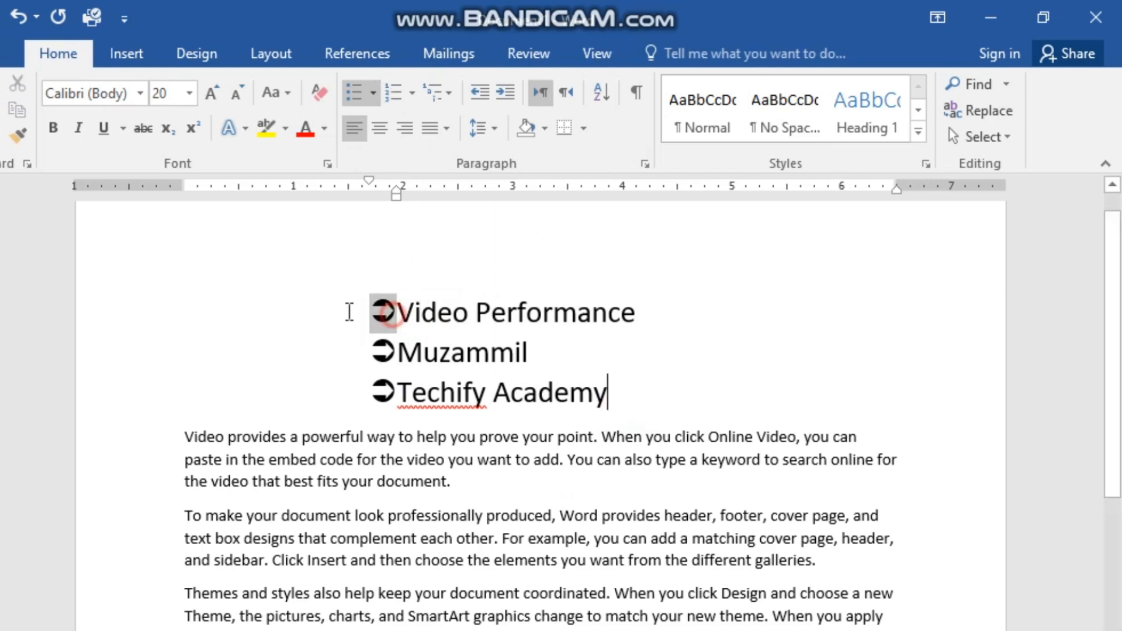
- Start defining a new picture bullet for the list, working offline to pick an image stored on the computer
{"action": "left_click", "coordinate": [375, 92]}
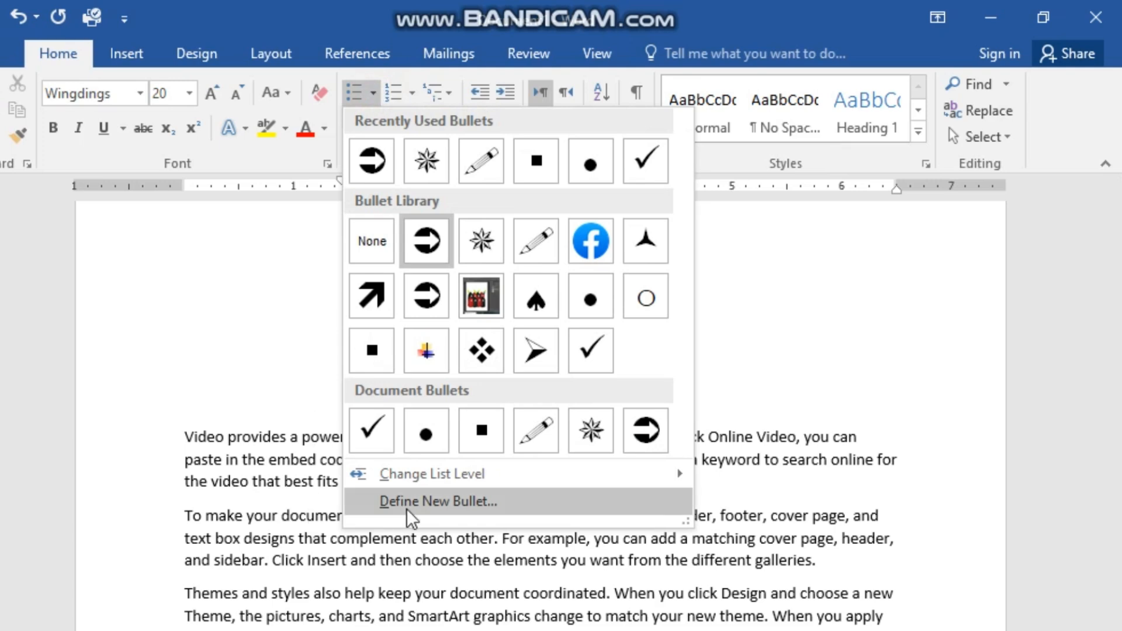
{"action": "left_click", "coordinate": [439, 502]}
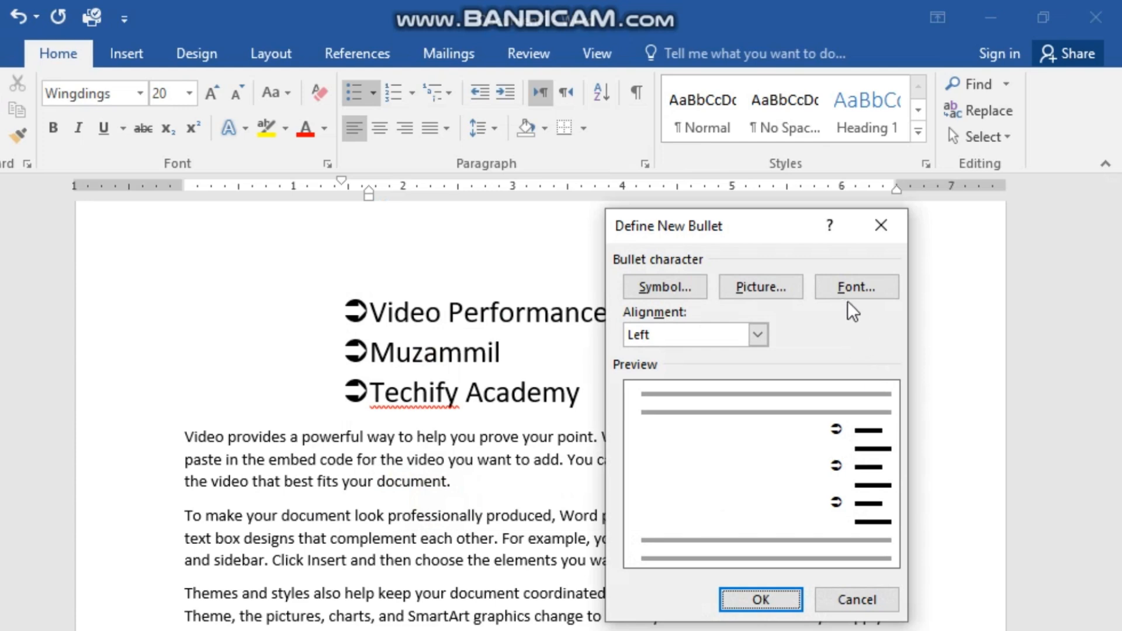
{"action": "left_click", "coordinate": [769, 286]}
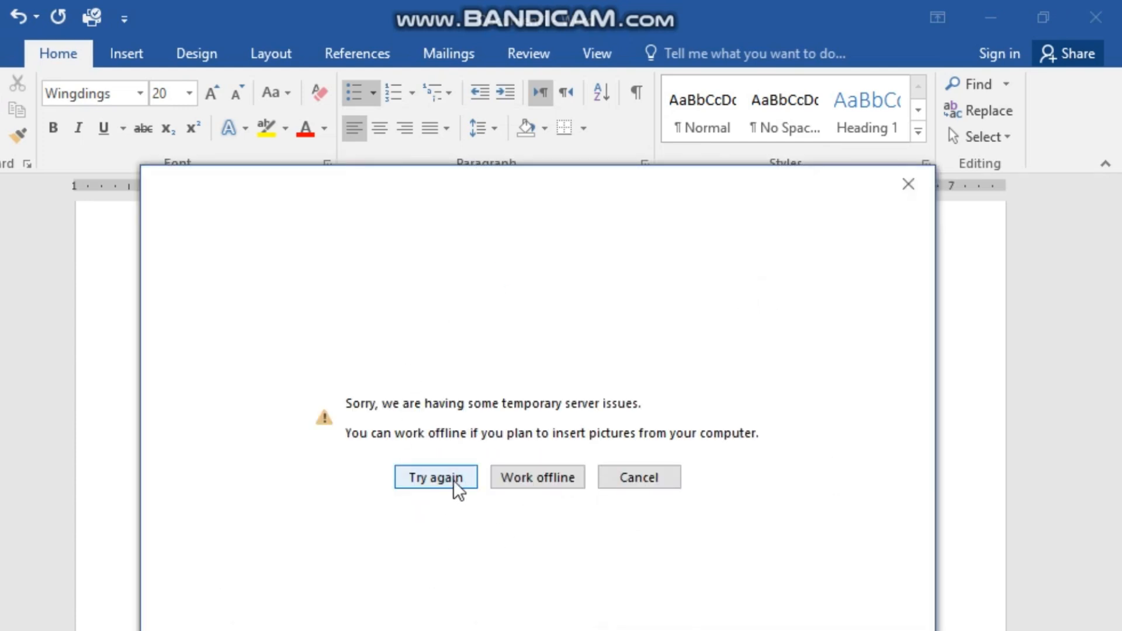
{"action": "left_click", "coordinate": [543, 477]}
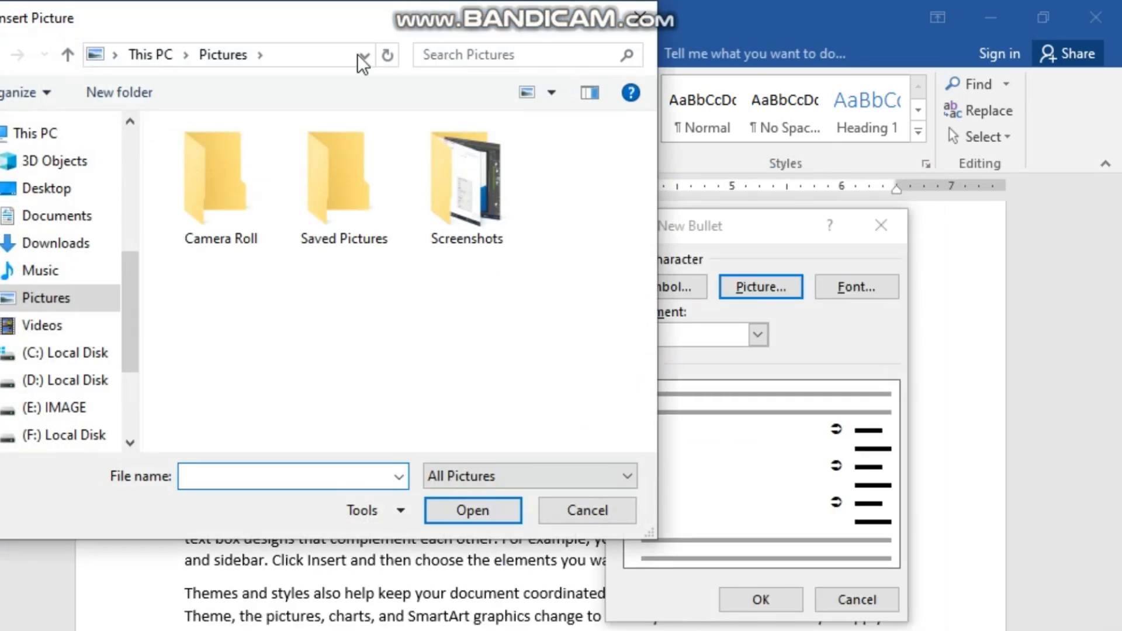
- Browse the Desktop, Arabic, Pictures and Screenshots folders for a suitable bullet picture
{"action": "left_click_drag", "start_coordinate": [340, 18], "coordinate": [574, 33]}
{"action": "left_click_drag", "start_coordinate": [360, 274], "coordinate": [369, 226]}
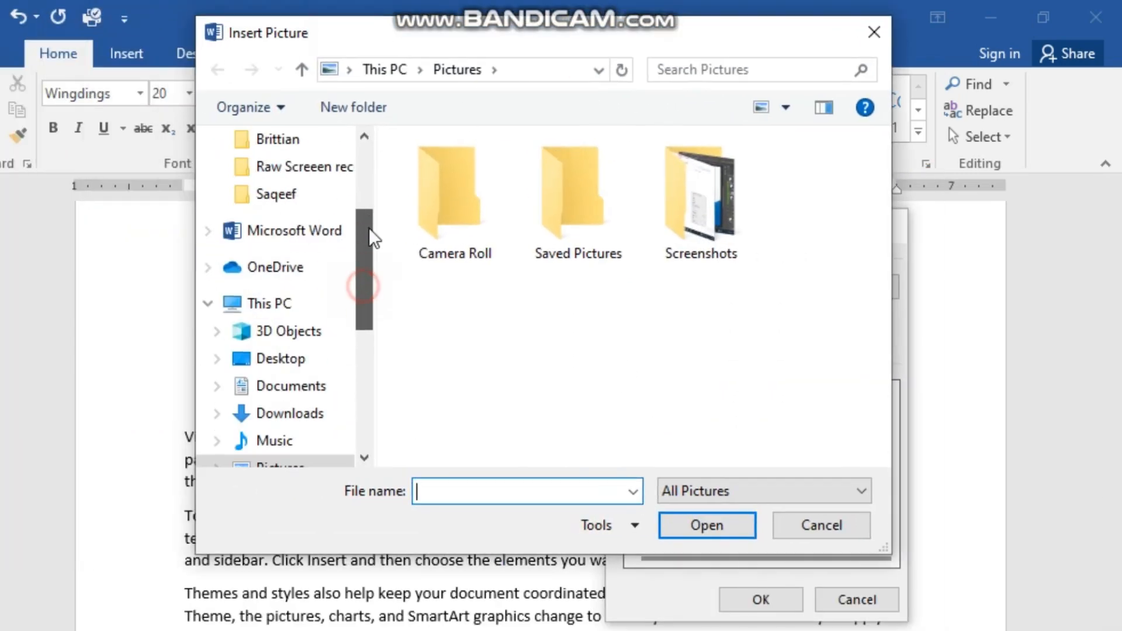
{"action": "left_click", "coordinate": [270, 358]}
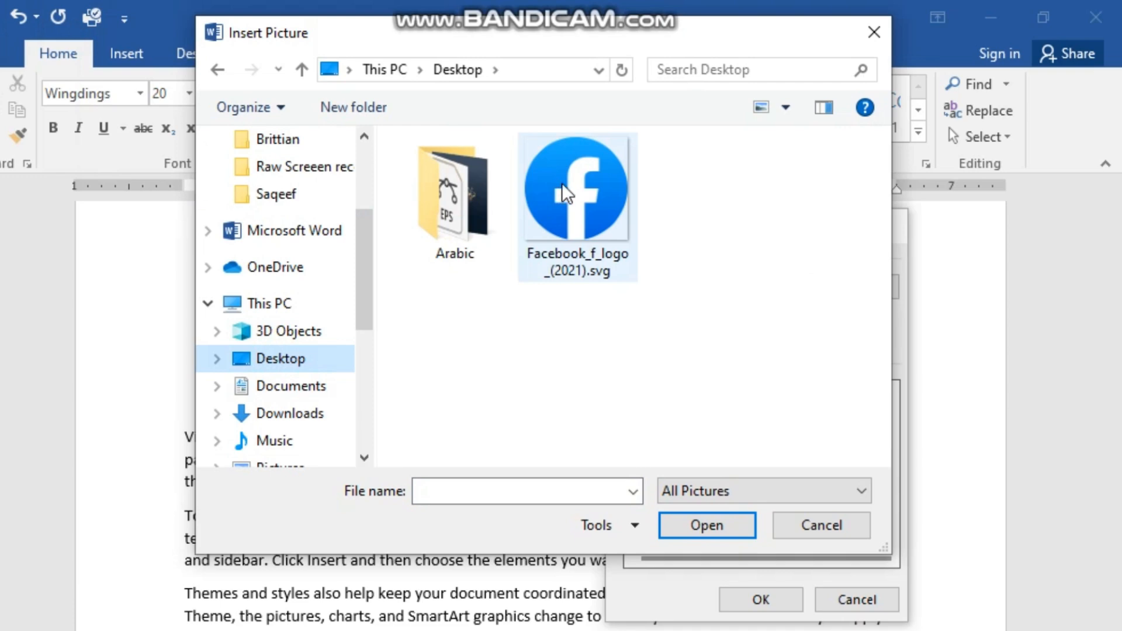
{"action": "double_click", "coordinate": [462, 222]}
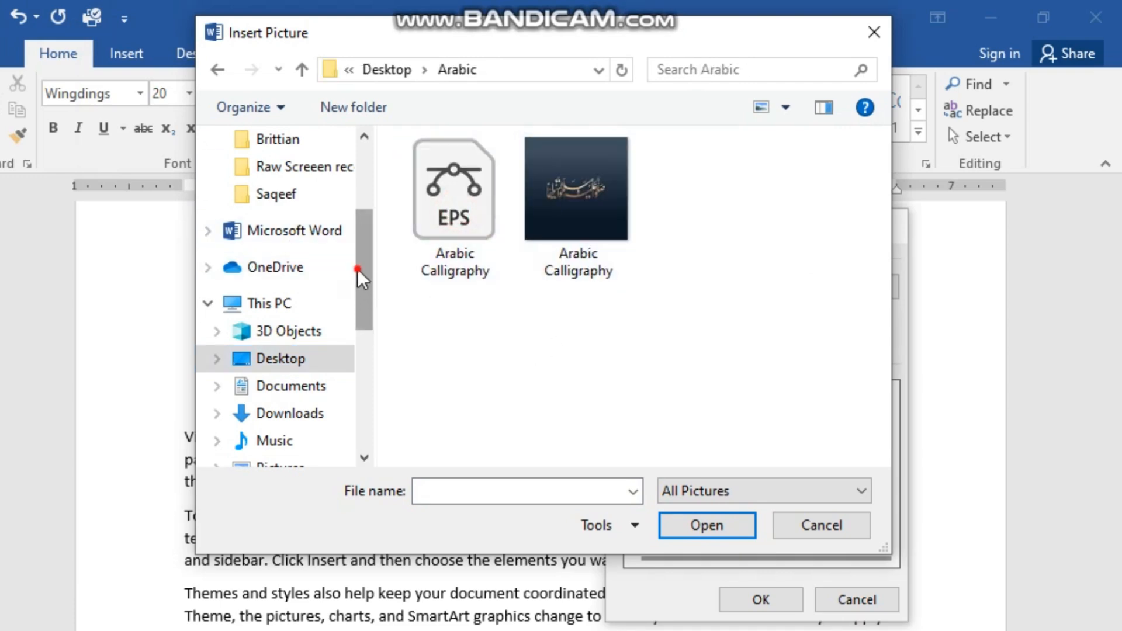
{"action": "left_click_drag", "start_coordinate": [361, 275], "coordinate": [362, 226]}
{"action": "left_click", "coordinate": [282, 230]}
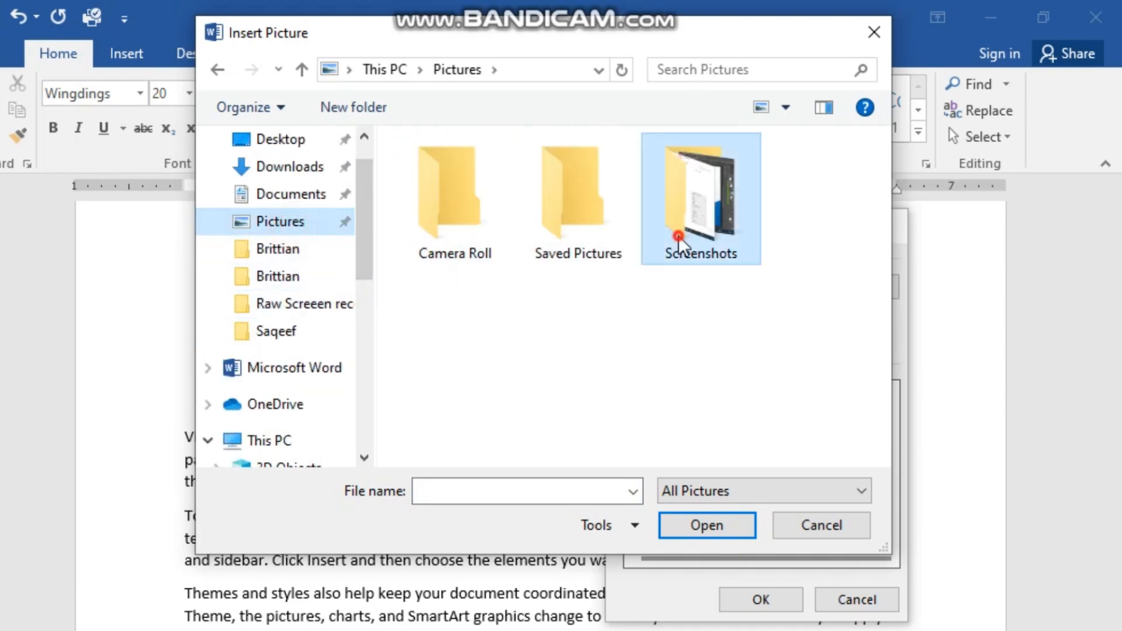
{"action": "double_click", "coordinate": [675, 240]}
{"action": "left_click_drag", "start_coordinate": [882, 195], "coordinate": [860, 436]}
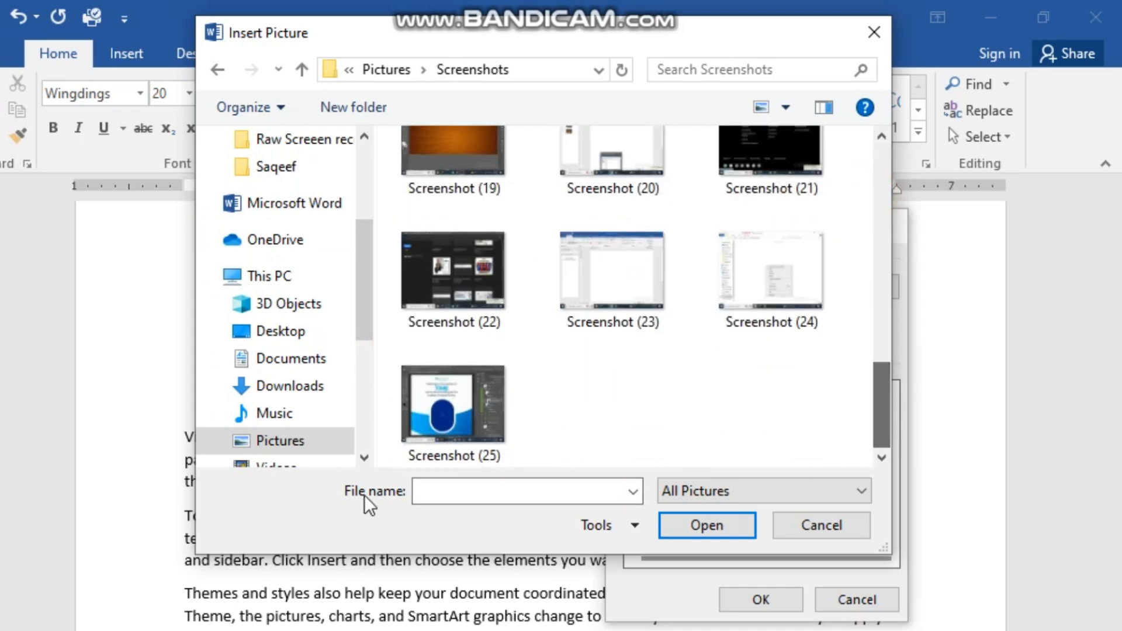
{"action": "left_click", "coordinate": [311, 358]}
{"action": "left_click", "coordinate": [303, 386]}
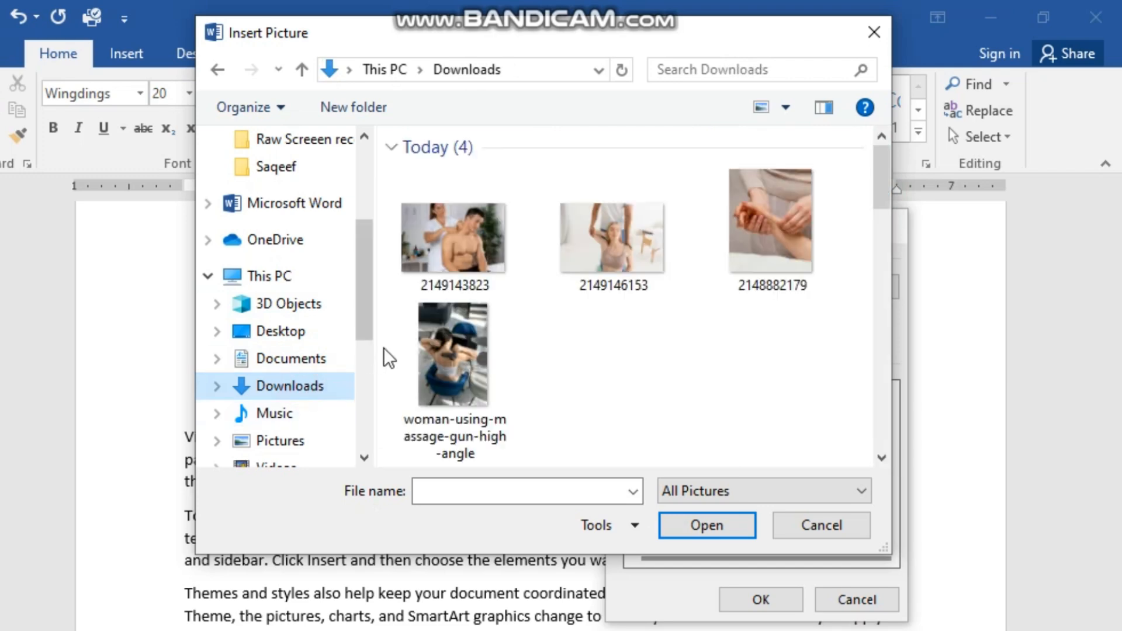
{"action": "double_click", "coordinate": [770, 257]}
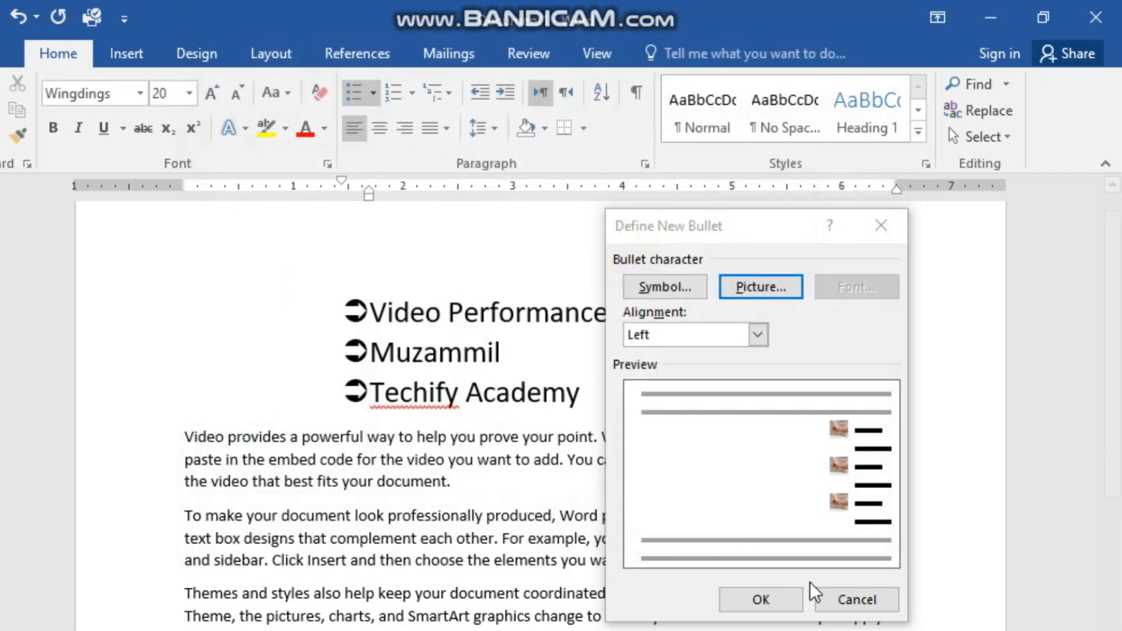
{"action": "left_click", "coordinate": [783, 606]}
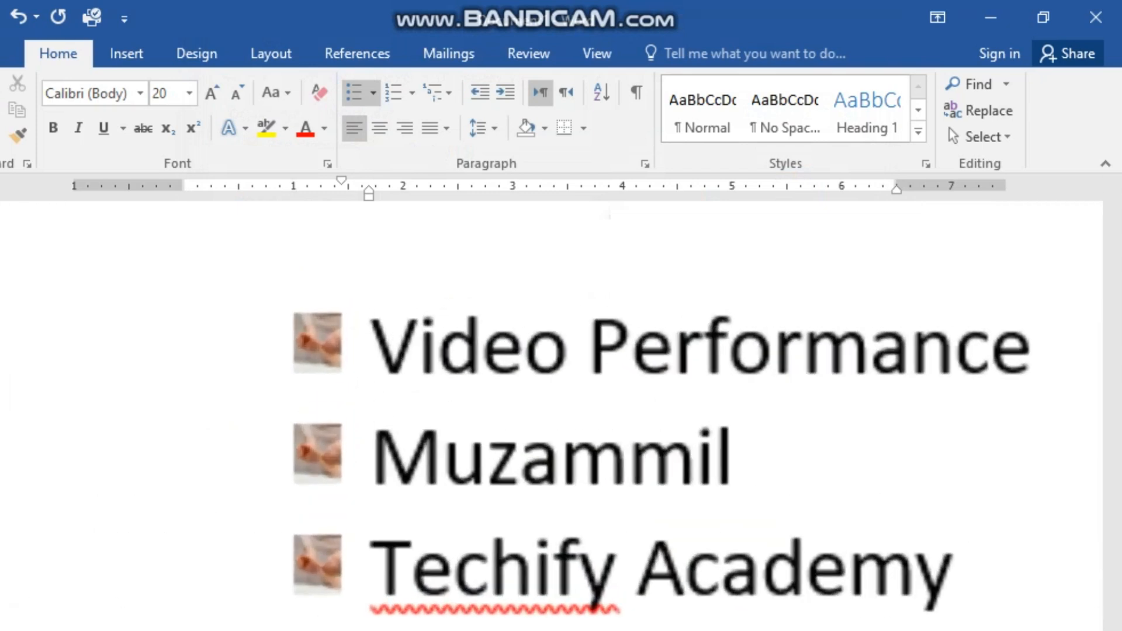
- Inspect the picture bullets up close and try to start a new item after the second list entry
{"action": "scroll", "coordinate": [551, 415], "scroll_direction": "up", "scroll_amount": 20}
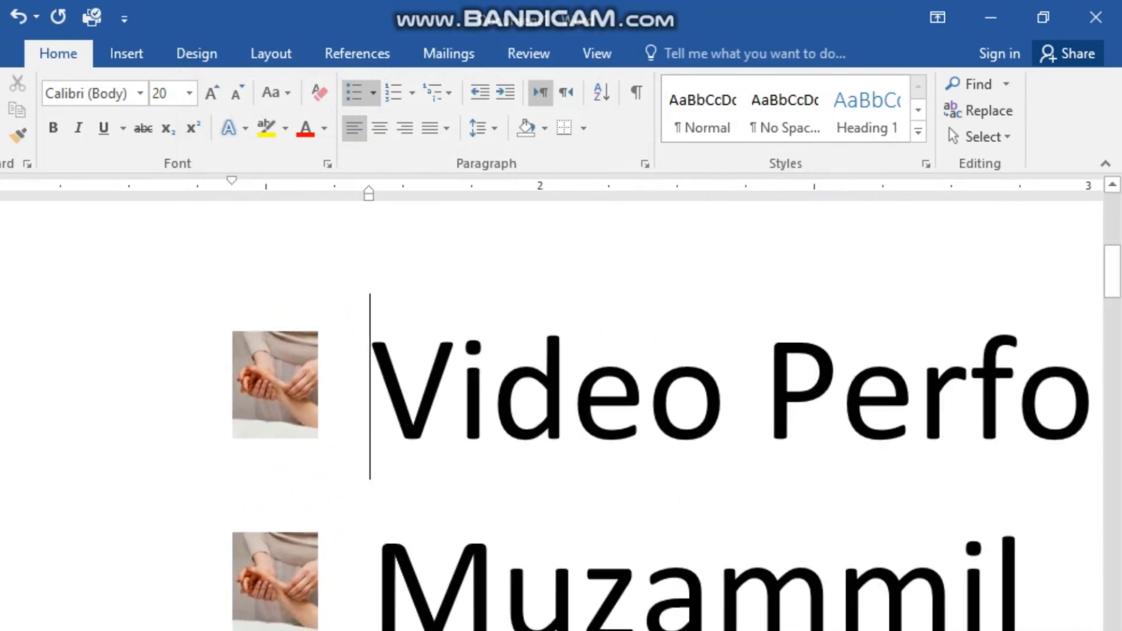
{"action": "left_click", "coordinate": [462, 473]}
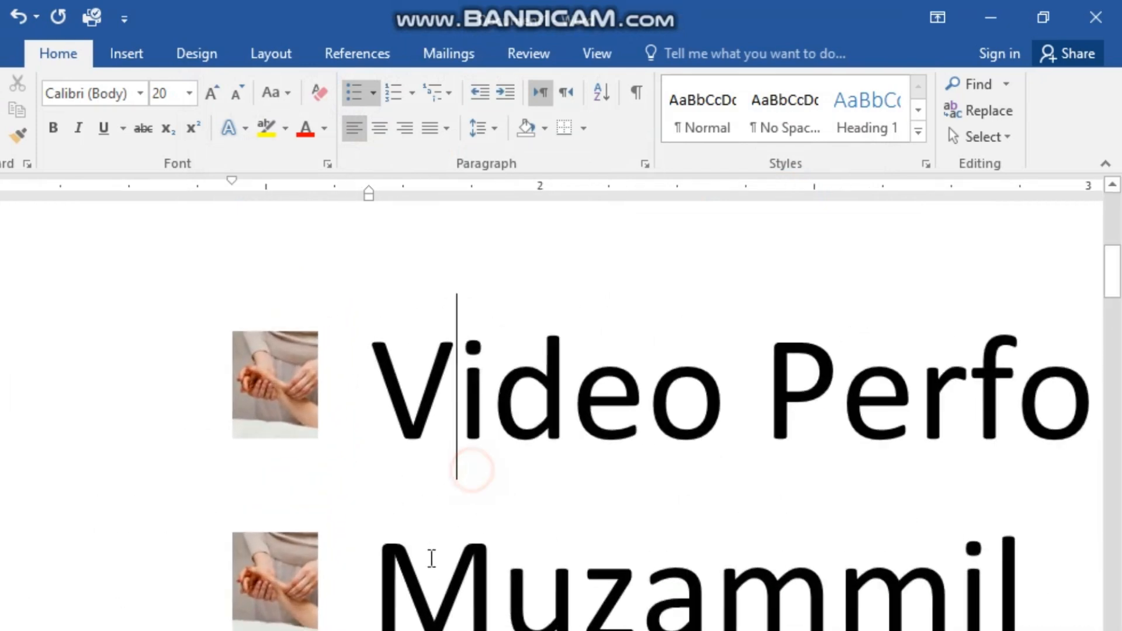
{"action": "left_click", "coordinate": [1034, 599]}
{"action": "key", "text": "Return"}
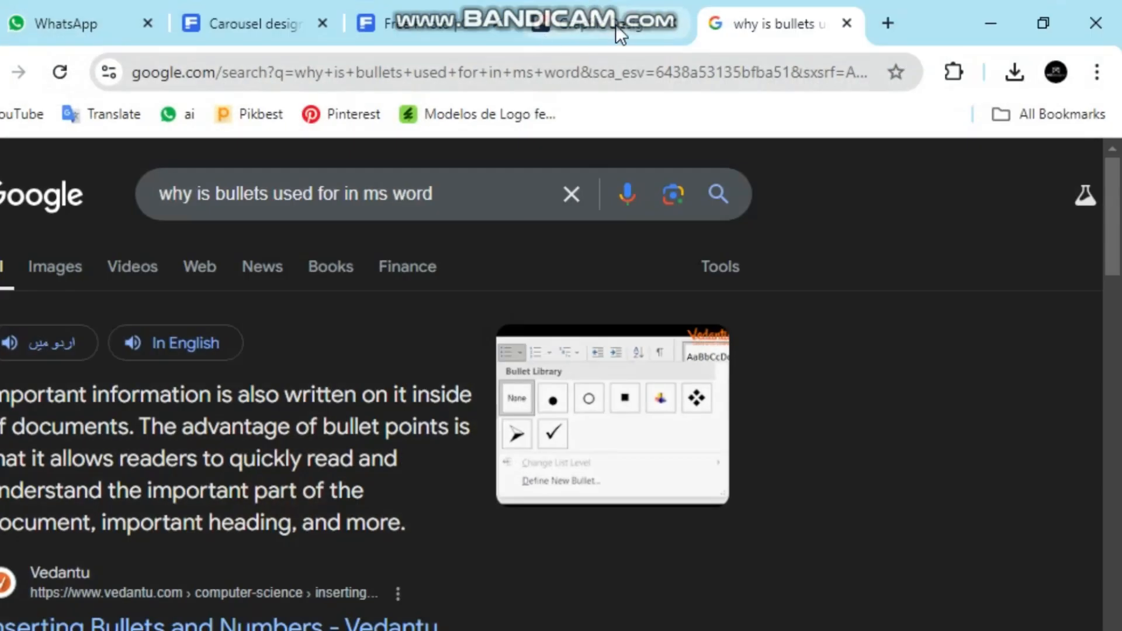
- Switch to Chrome and search Google Images for "logo png"
{"action": "left_click", "coordinate": [577, 67]}
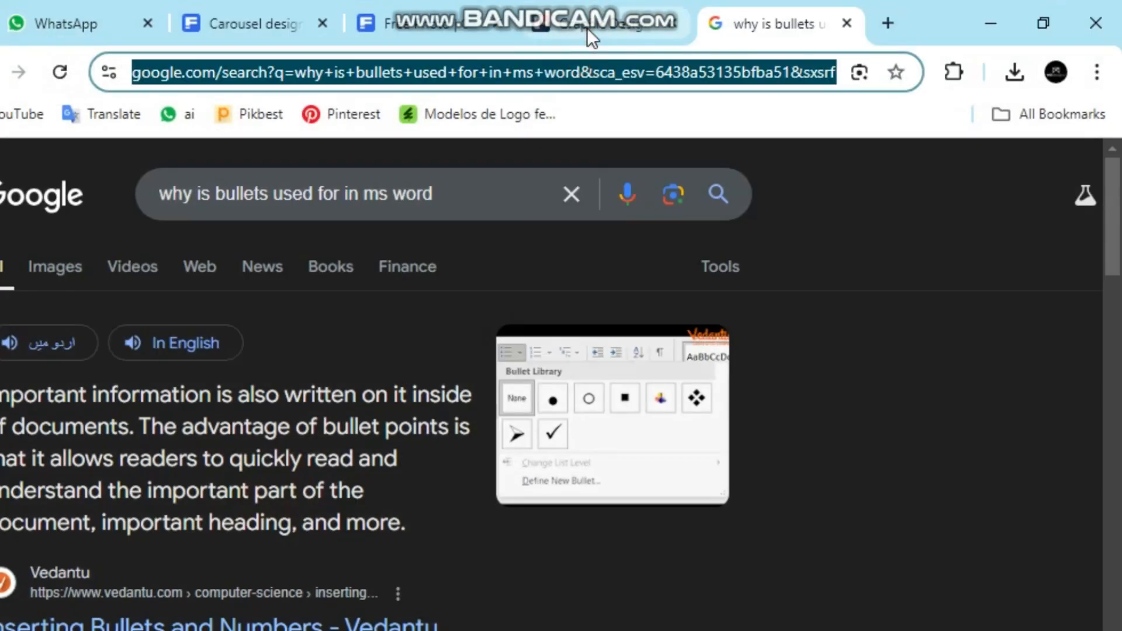
{"action": "type", "text": "logo pn"}
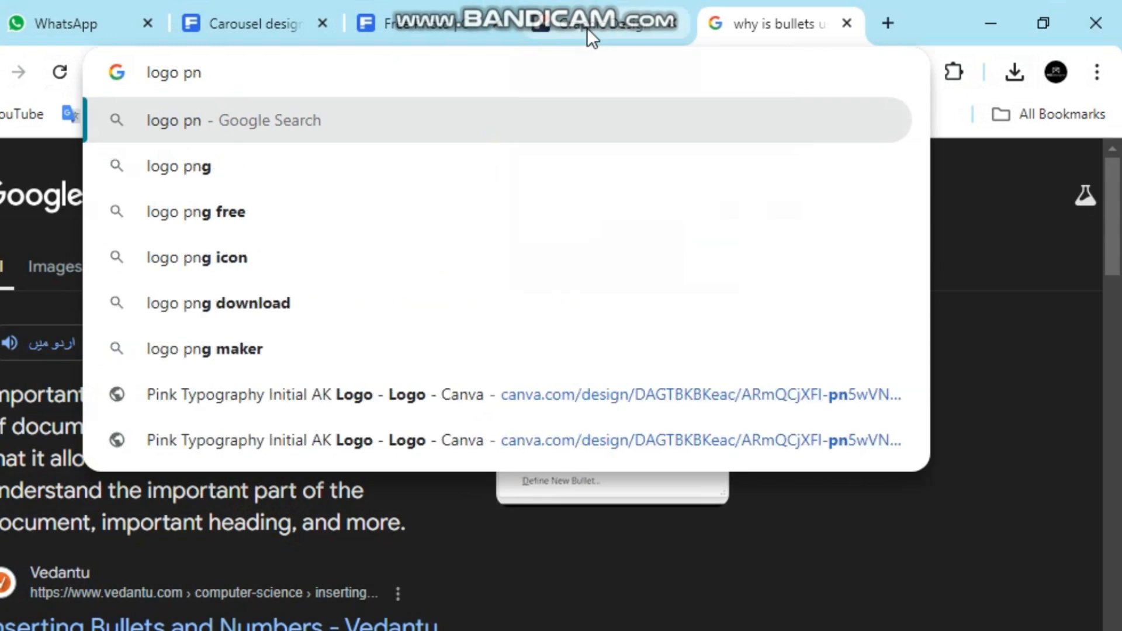
{"action": "key", "text": "Down"}
{"action": "key", "text": "Return"}
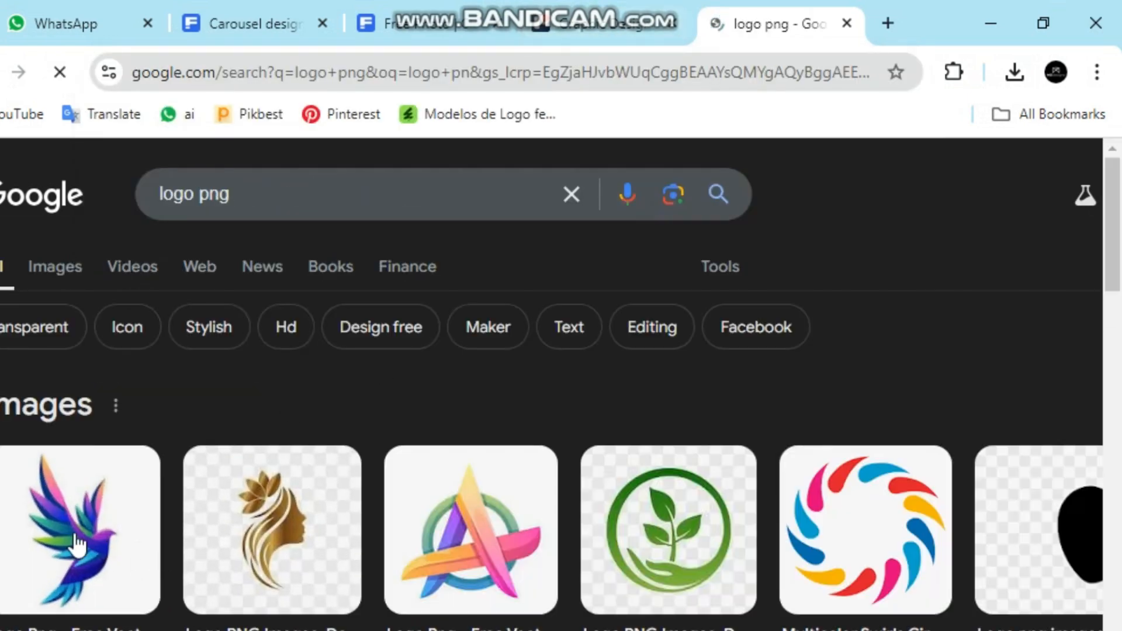
{"action": "left_click", "coordinate": [55, 272]}
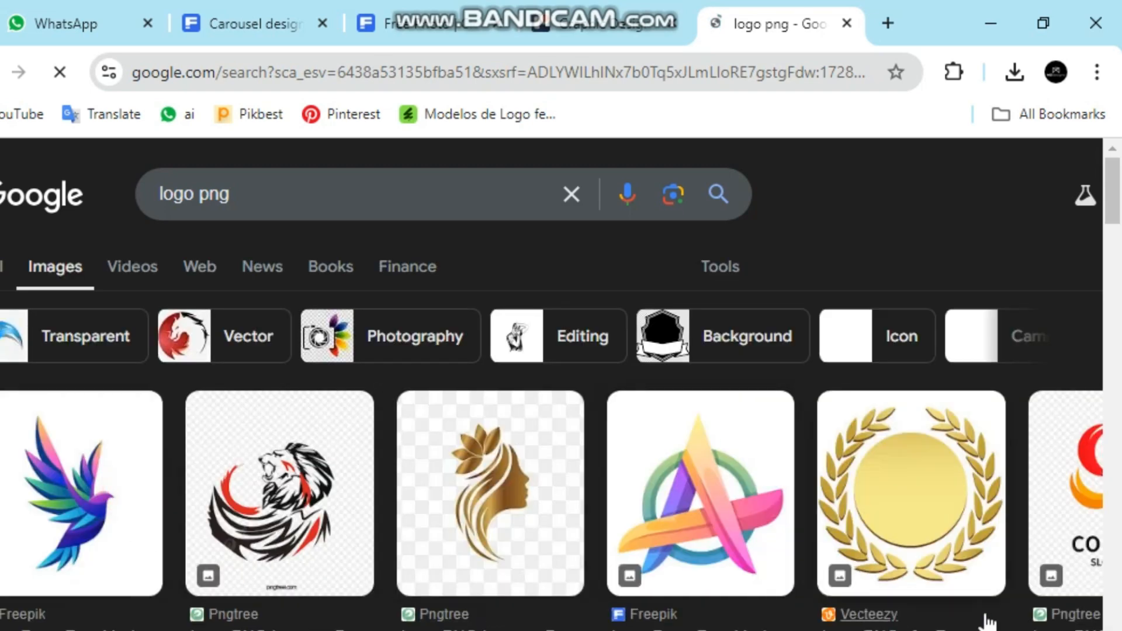
- Save the colourful bird logo from the Freepik image result to the Desktop and return to the Word document
{"action": "left_click", "coordinate": [72, 478]}
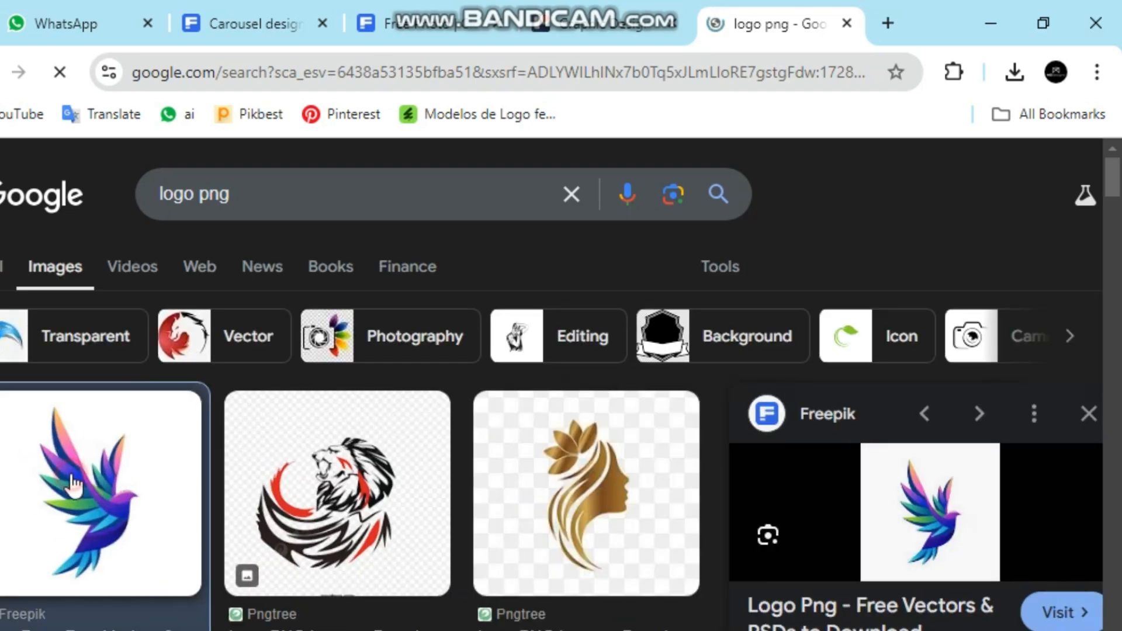
{"action": "left_click_drag", "start_coordinate": [879, 520], "coordinate": [444, 275]}
{"action": "left_click", "coordinate": [448, 285]}
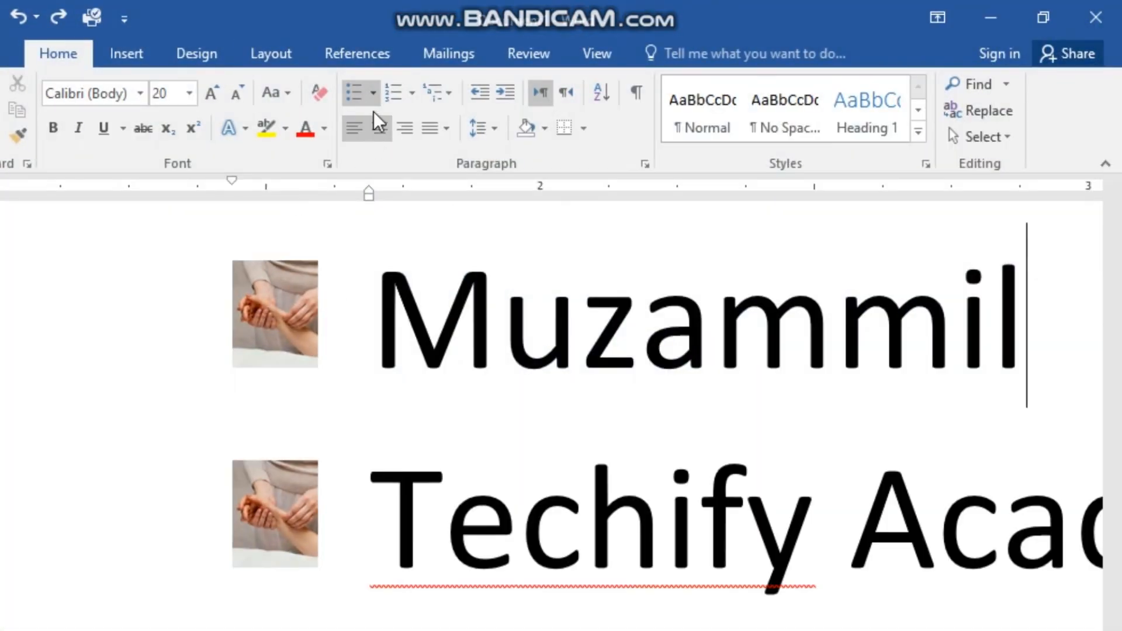
- Define a new picture bullet for the list from the bird logo file "images" on the Desktop
{"action": "left_click", "coordinate": [374, 95]}
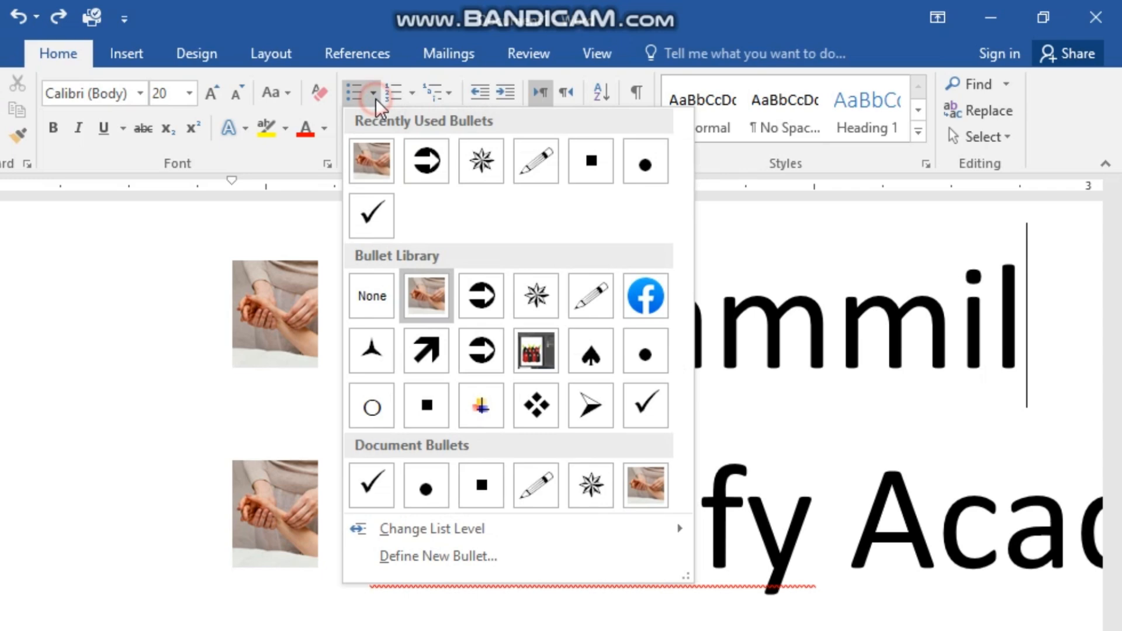
{"action": "left_click", "coordinate": [442, 567]}
{"action": "left_click", "coordinate": [766, 287]}
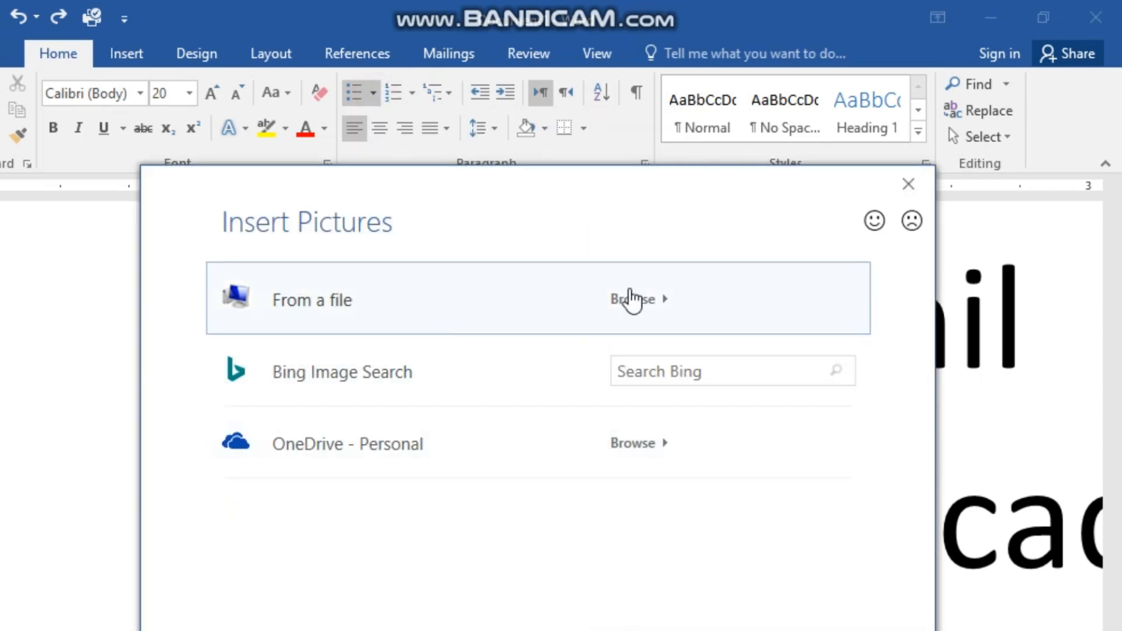
{"action": "left_click", "coordinate": [587, 301]}
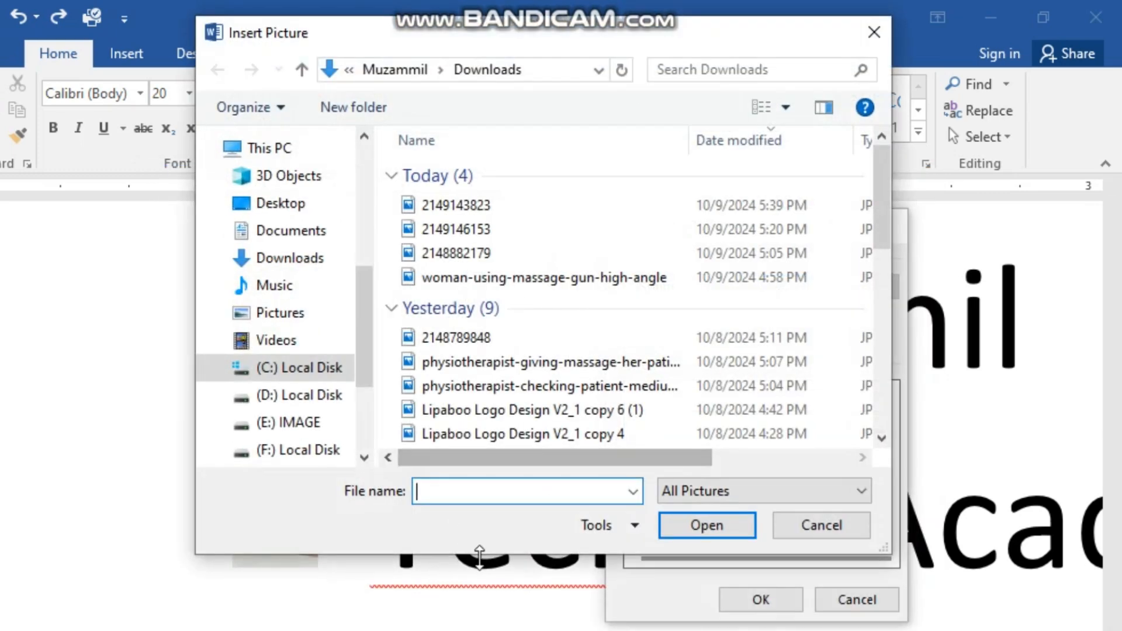
{"action": "left_click", "coordinate": [281, 203]}
{"action": "double_click", "coordinate": [696, 200]}
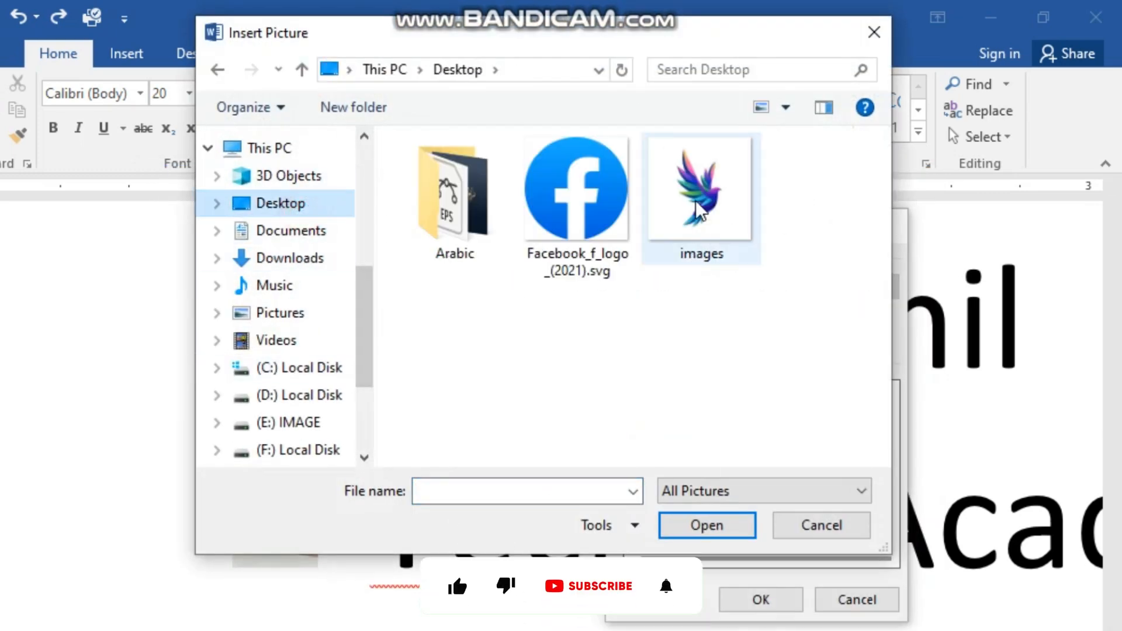
{"action": "left_click", "coordinate": [763, 600]}
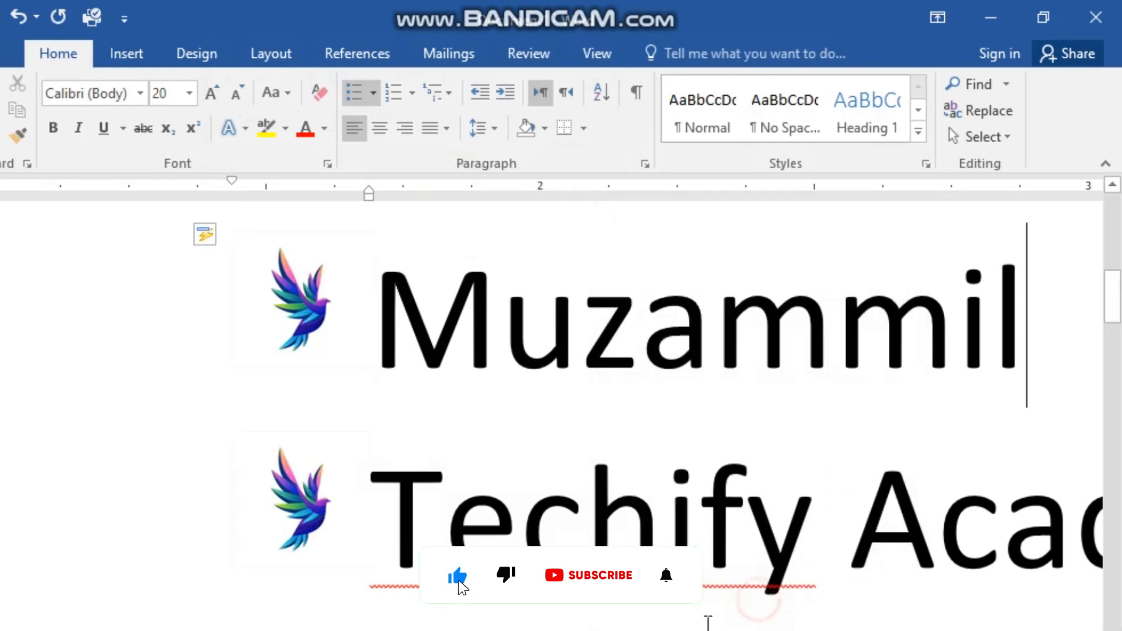
- Zoom back out to examine the bird picture bullets on all three list items at page size
{"action": "key", "text": "ctrl+KP_Subtract"}
{"action": "key", "text": "ctrl+KP_Subtract"}
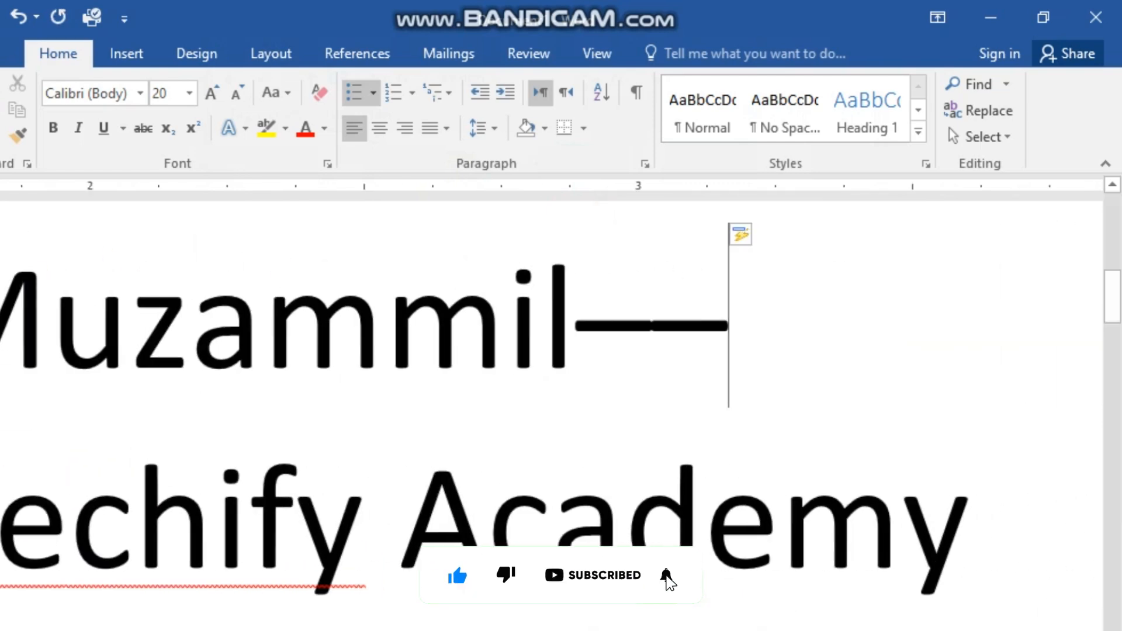
{"action": "scroll", "coordinate": [175, 461], "scroll_direction": "down", "scroll_amount": 5}
{"action": "scroll", "coordinate": [549, 409], "scroll_direction": "down", "scroll_amount": 10}
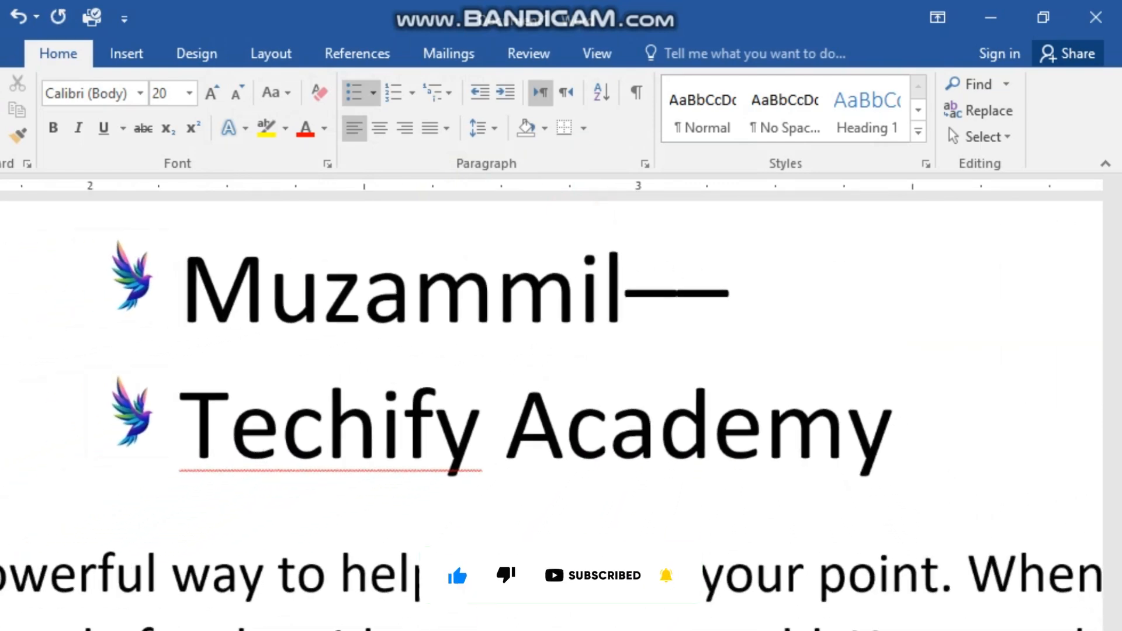
{"action": "left_click_drag", "start_coordinate": [1113, 332], "coordinate": [1110, 300]}
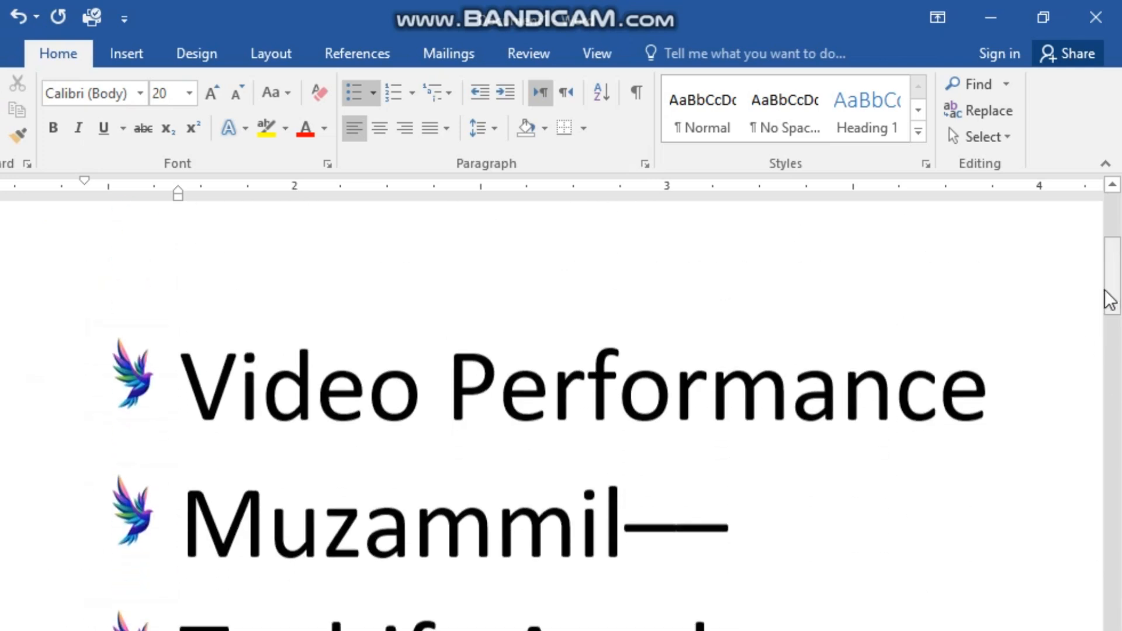
{"action": "scroll", "coordinate": [549, 409], "scroll_direction": "down", "scroll_amount": 15}
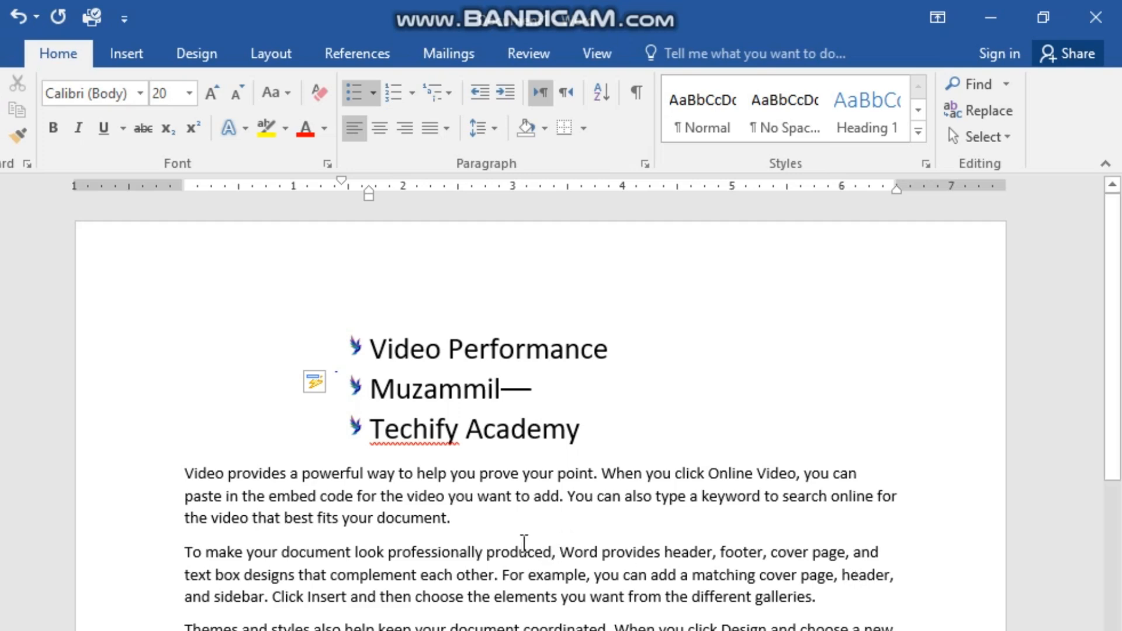
- Try to move the list's bullets to a new position on the page and undo the last changes
{"action": "left_click", "coordinate": [625, 526]}
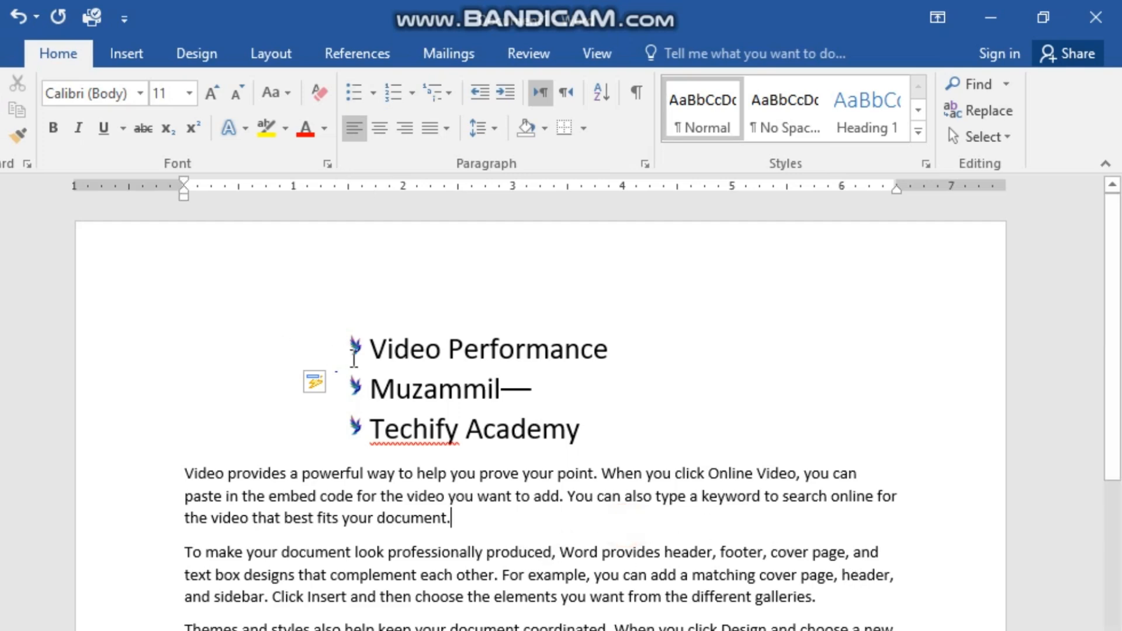
{"action": "left_click_drag", "start_coordinate": [367, 335], "coordinate": [726, 583]}
{"action": "key", "text": "ctrl+z"}
{"action": "key", "text": "ctrl+z"}
{"action": "key", "text": "ctrl+z"}
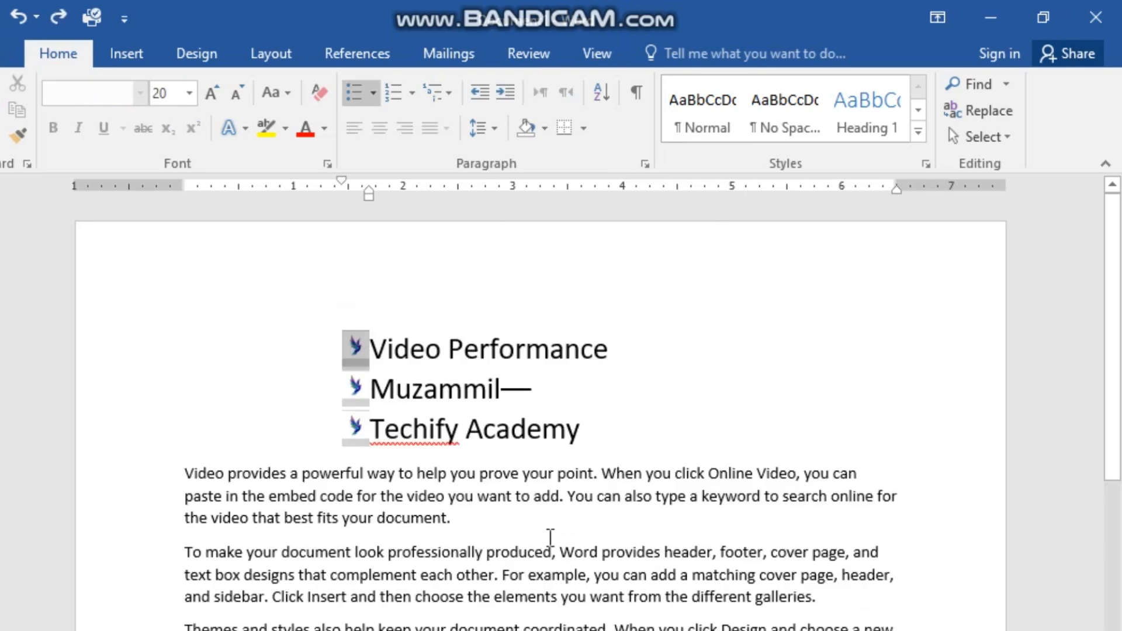
- Undo the latest list changes and delete the whole three-item bulleted list above the body text
{"action": "key", "text": "ctrl+z"}
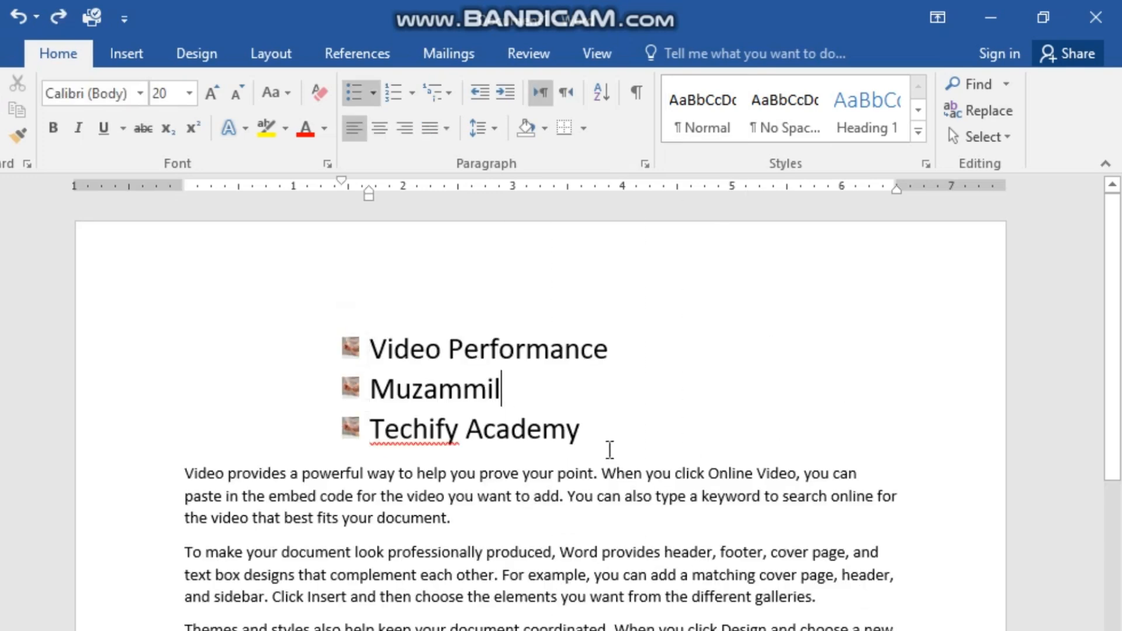
{"action": "left_click_drag", "start_coordinate": [610, 450], "coordinate": [282, 338]}
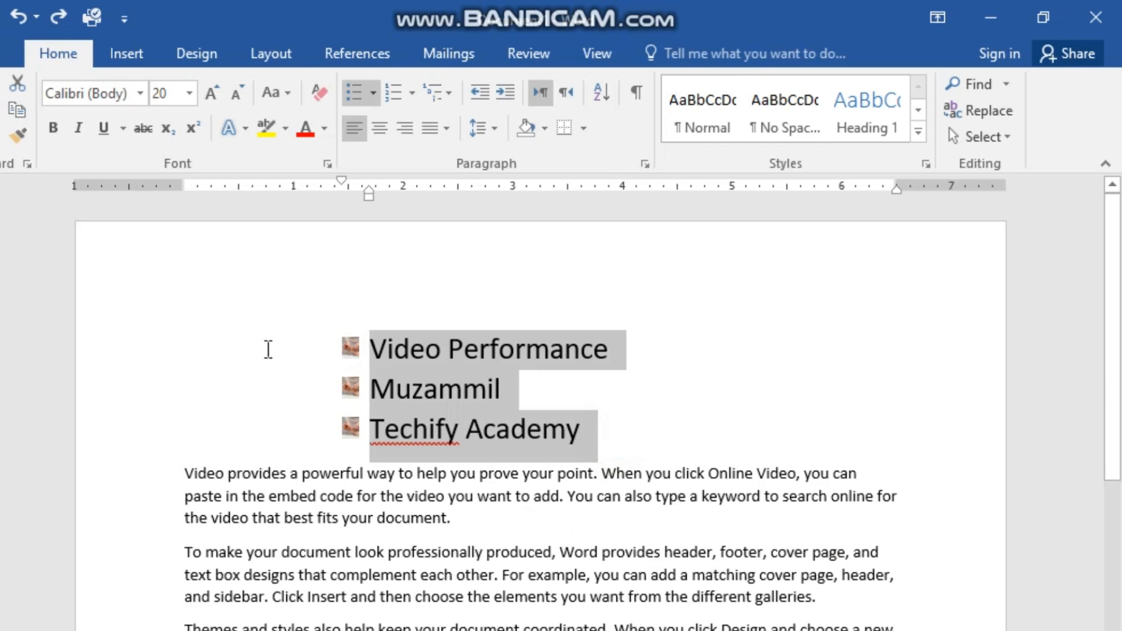
{"action": "key", "text": "Delete"}
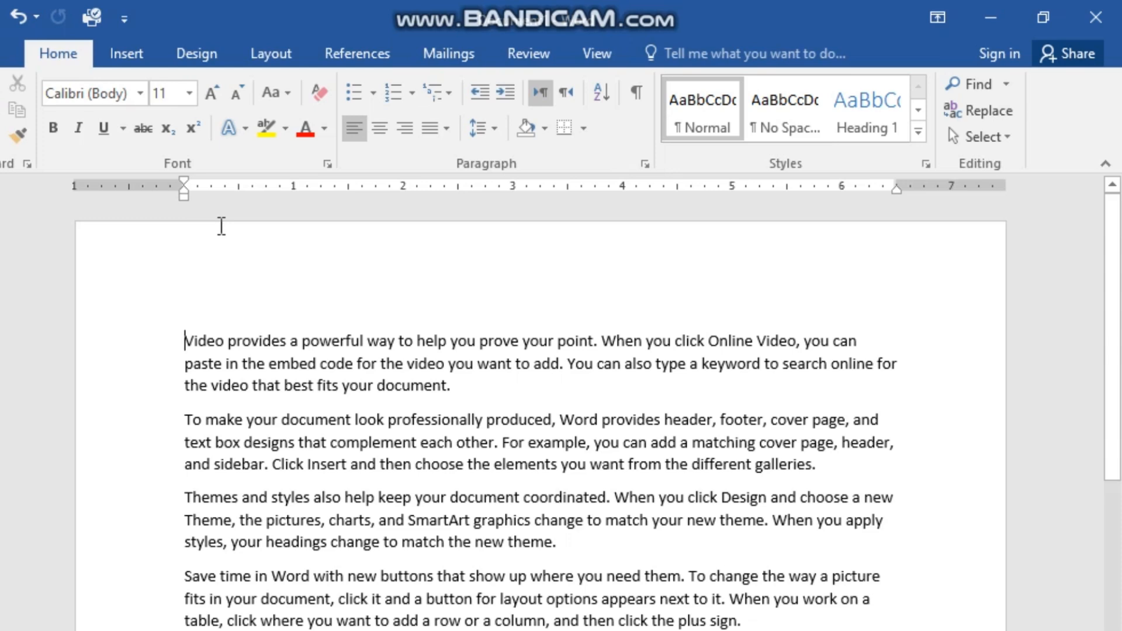
- Apply the check mark bullet to the first body paragraph, which begins "Video provides a powerful way"
{"action": "left_click_drag", "start_coordinate": [285, 628], "coordinate": [129, 339]}
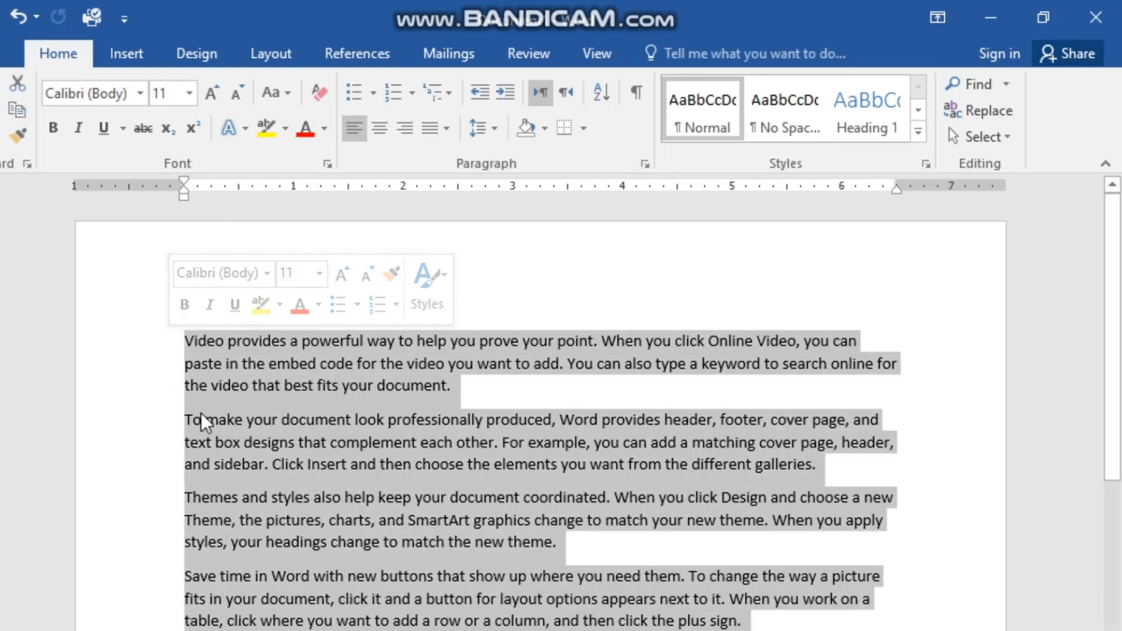
{"action": "left_click", "coordinate": [301, 385]}
{"action": "left_click_drag", "start_coordinate": [459, 386], "coordinate": [270, 365]}
{"action": "left_click", "coordinate": [222, 444]}
{"action": "left_click_drag", "start_coordinate": [458, 386], "coordinate": [174, 342]}
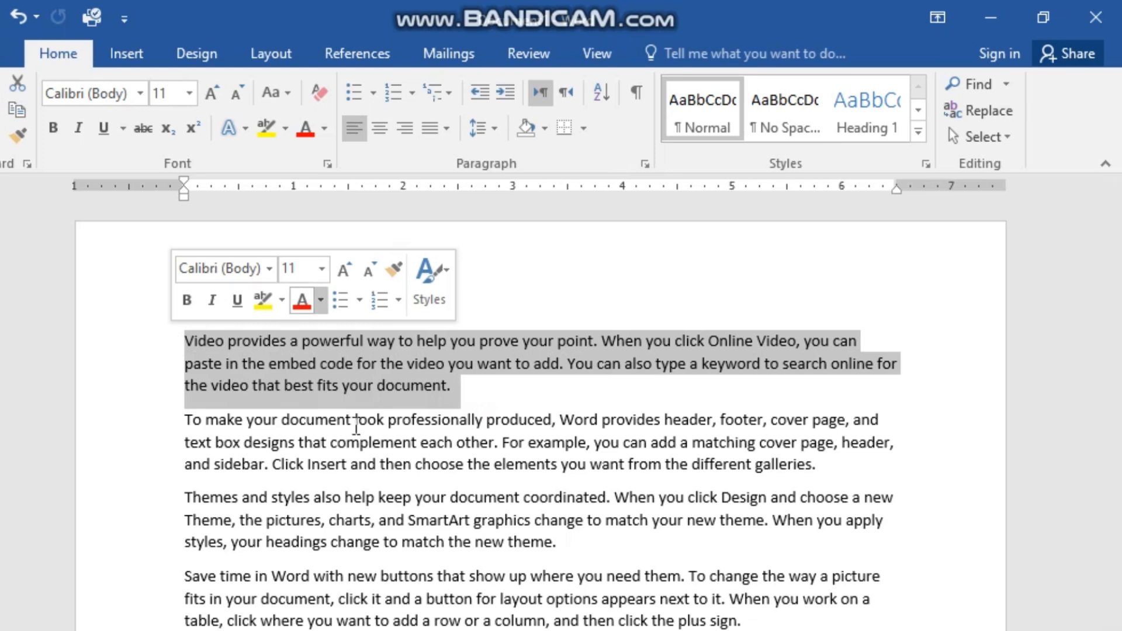
{"action": "left_click", "coordinate": [458, 389]}
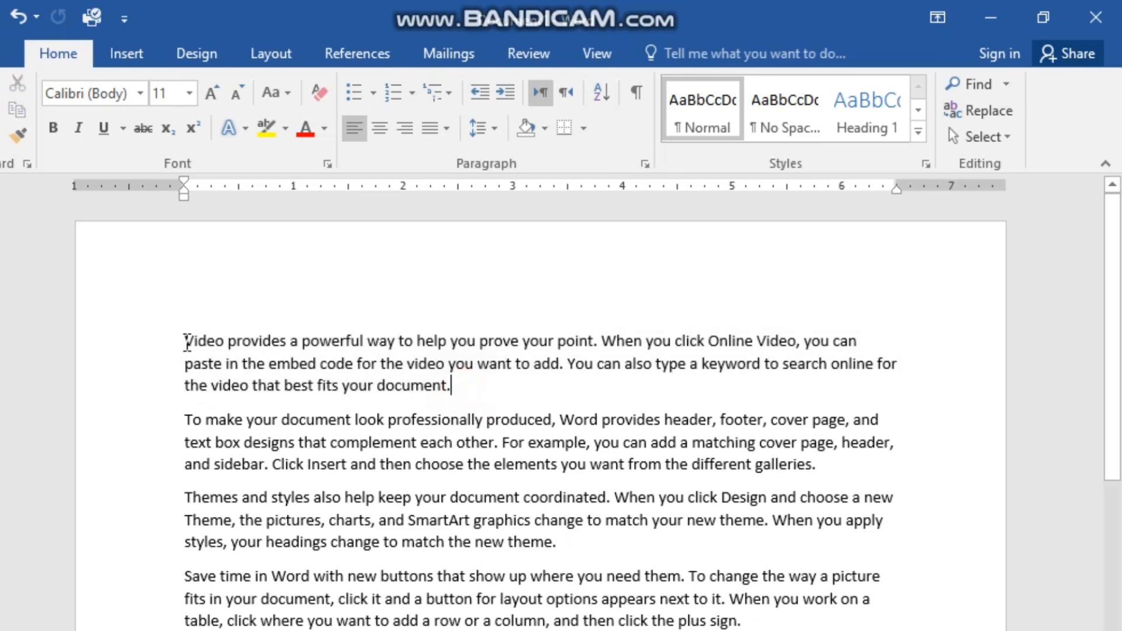
{"action": "left_click_drag", "start_coordinate": [175, 343], "coordinate": [573, 384]}
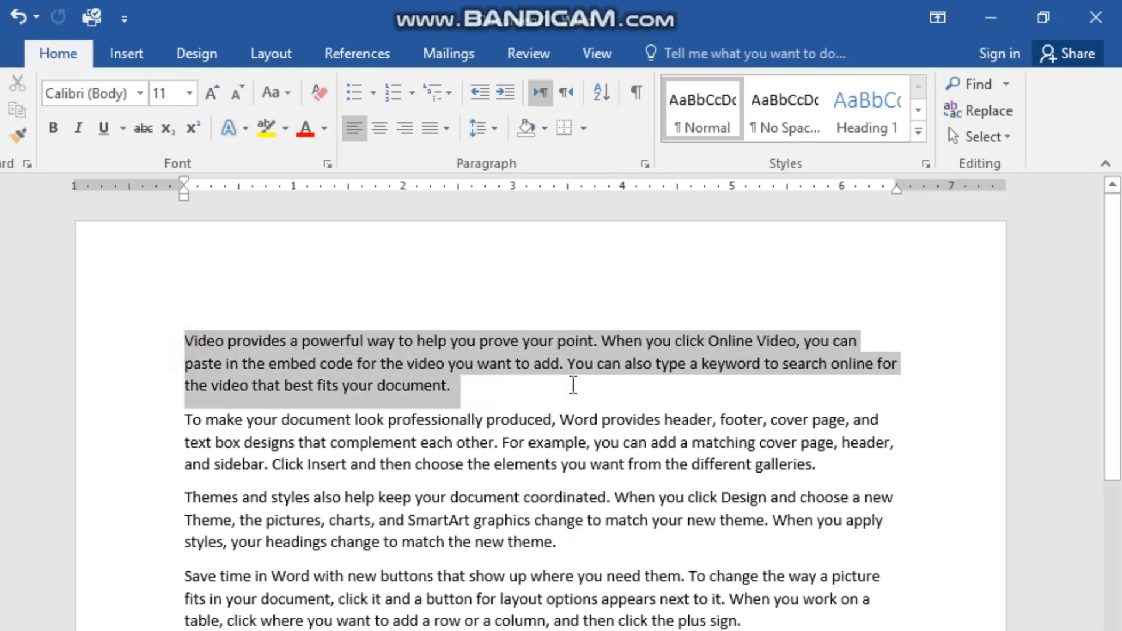
{"action": "left_click", "coordinate": [375, 92]}
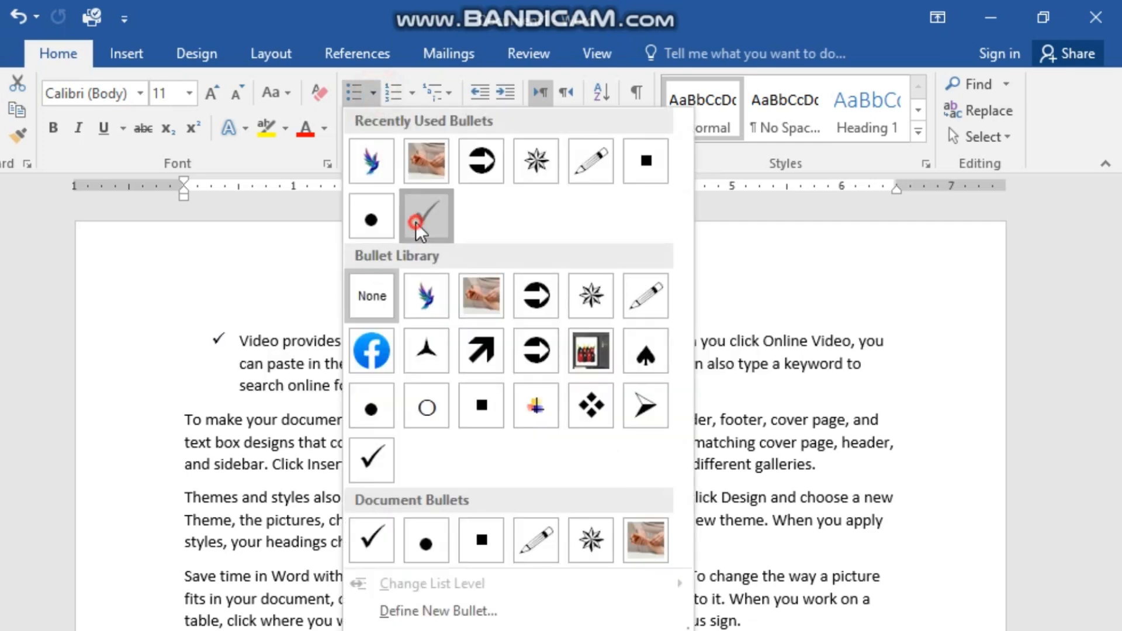
{"action": "left_click", "coordinate": [416, 222]}
- Add the same check mark bullet to each of the four following paragraphs, from "To make your document" to "Reading is easier"
{"action": "left_click_drag", "start_coordinate": [184, 420], "coordinate": [817, 466]}
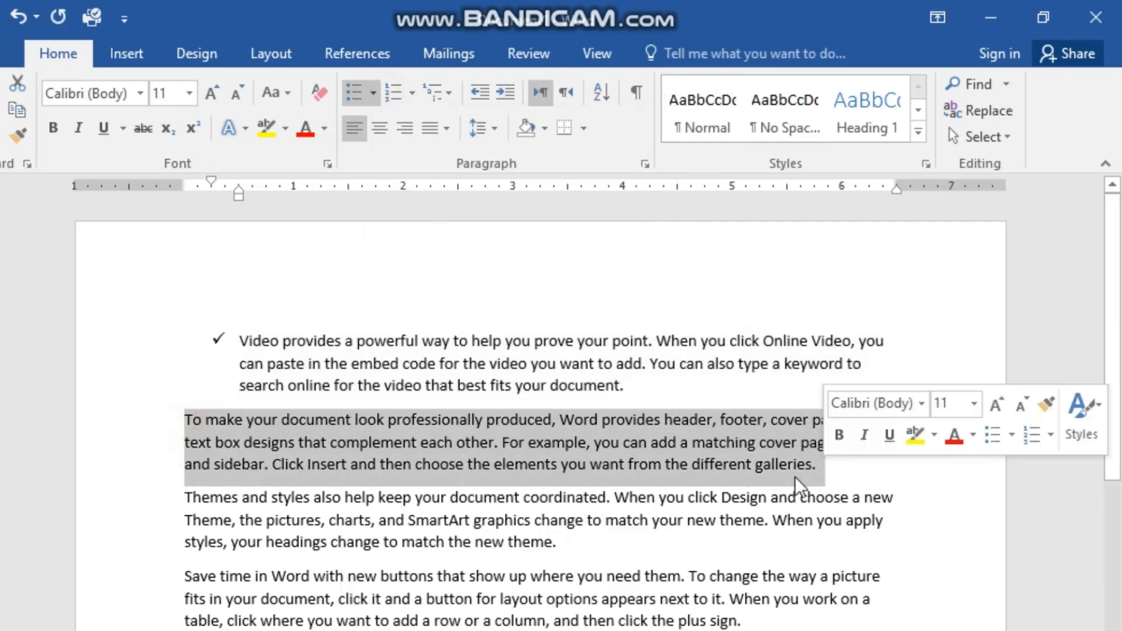
{"action": "left_click", "coordinate": [353, 87]}
{"action": "left_click", "coordinate": [185, 508]}
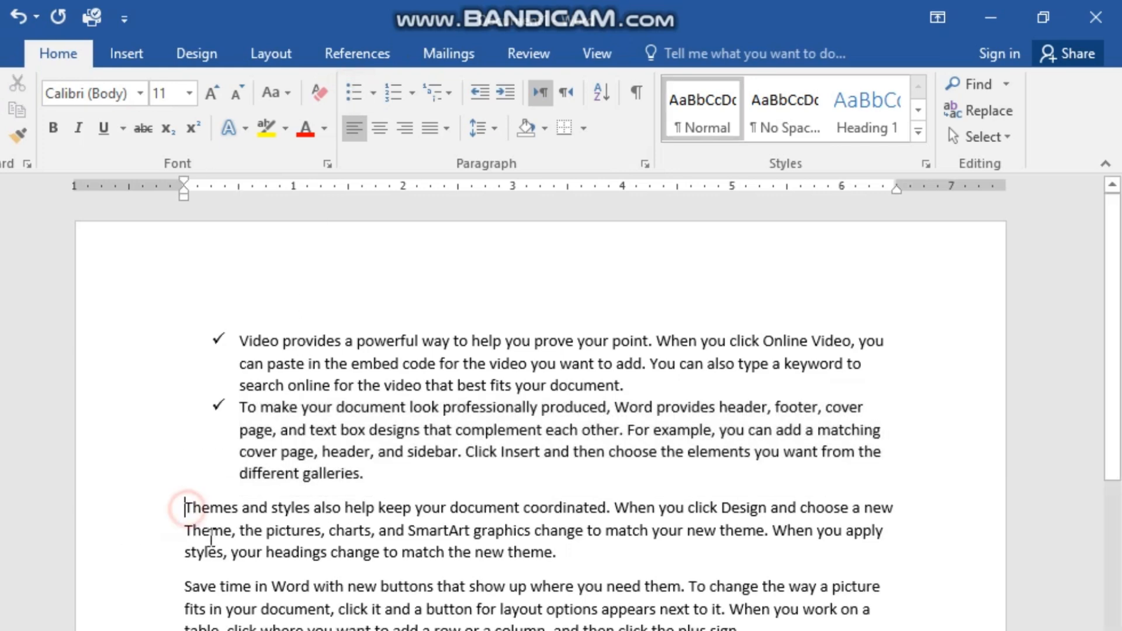
{"action": "left_click", "coordinate": [356, 93]}
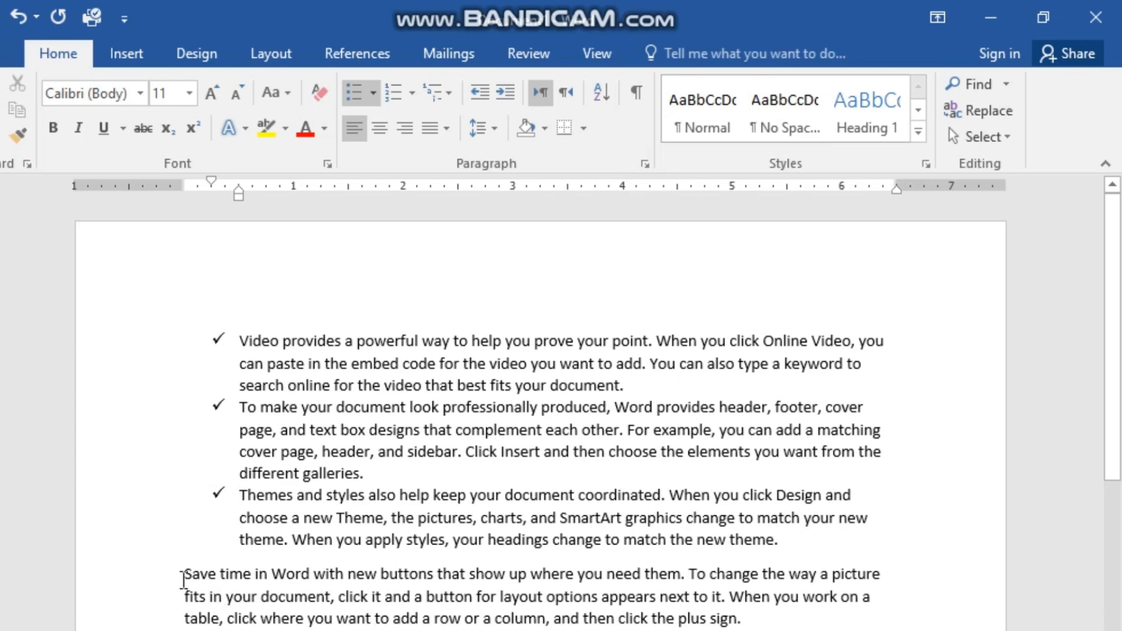
{"action": "left_click", "coordinate": [232, 595]}
{"action": "left_click", "coordinate": [358, 94]}
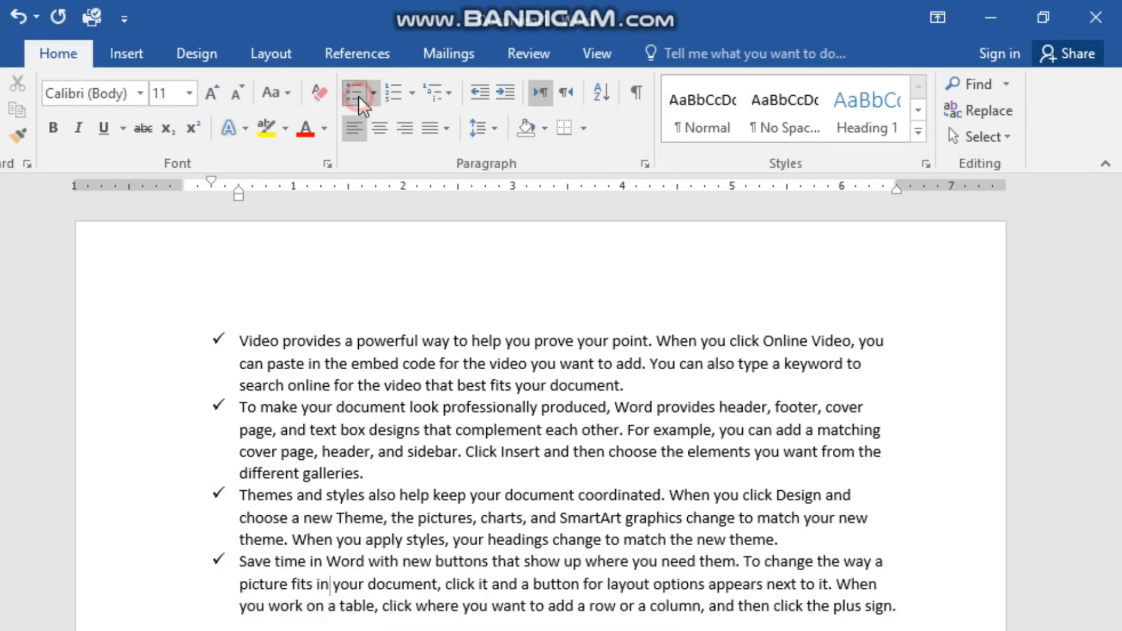
{"action": "left_click", "coordinate": [292, 629]}
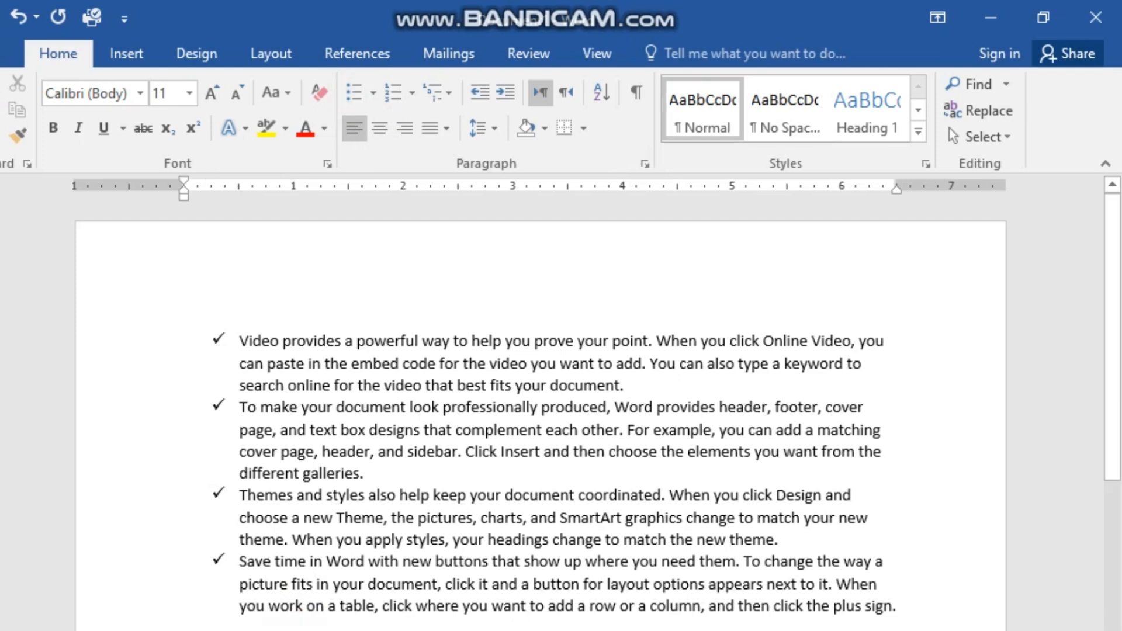
{"action": "left_click", "coordinate": [354, 92]}
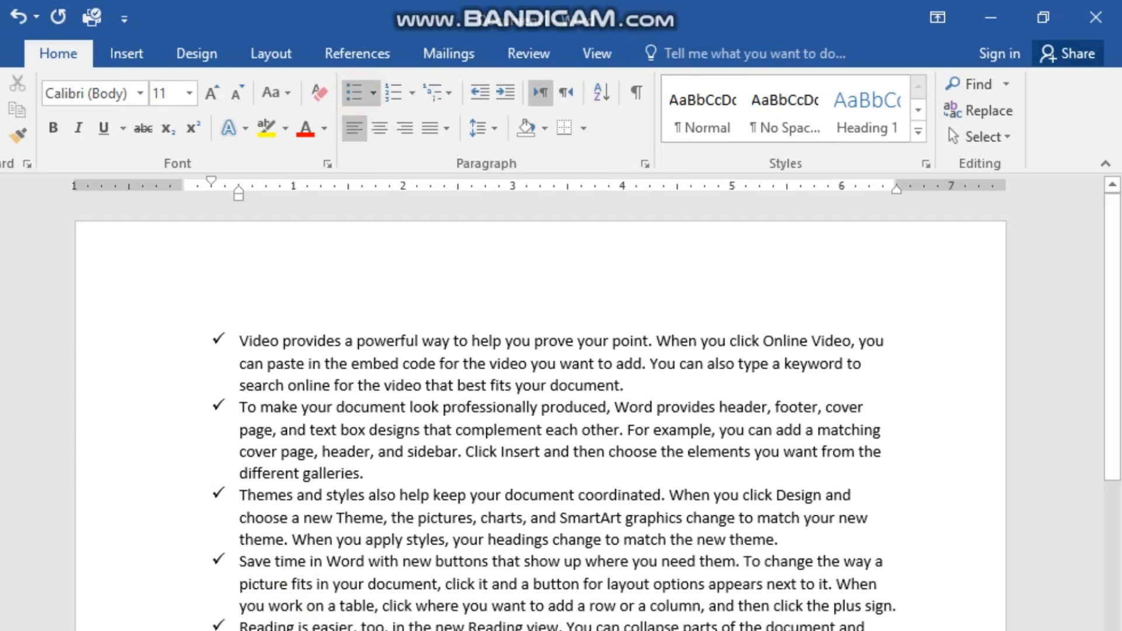
- Change the bullets of all the paragraphs to the diagonal up-right arrow from the bullet library
{"action": "left_click_drag", "start_coordinate": [174, 485], "coordinate": [173, 335]}
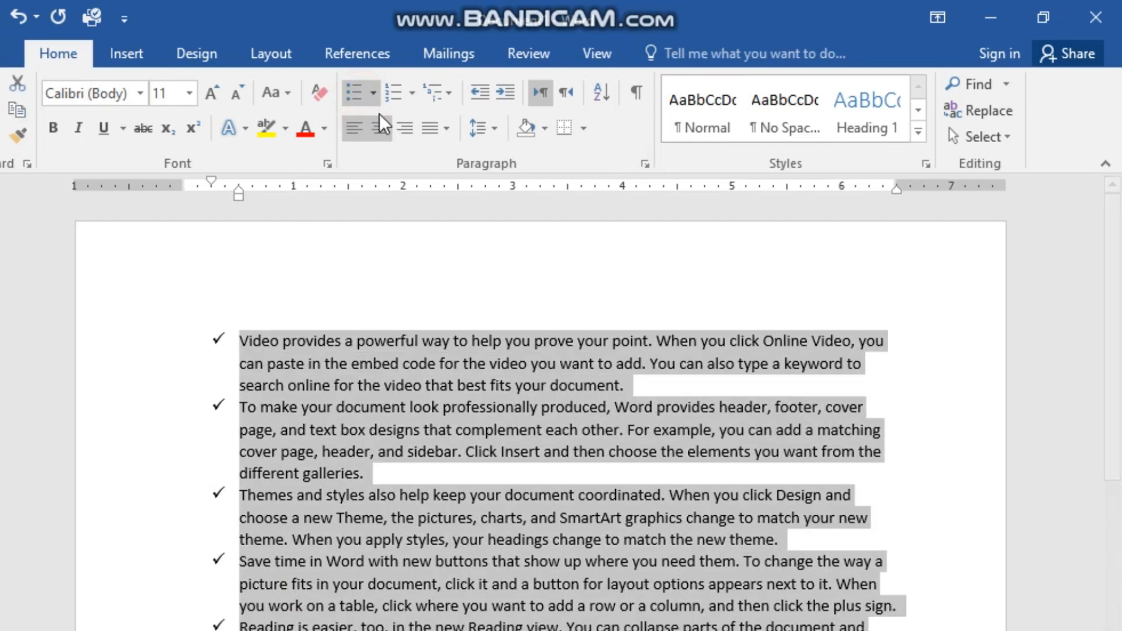
{"action": "left_click", "coordinate": [374, 93]}
{"action": "left_click", "coordinate": [479, 352]}
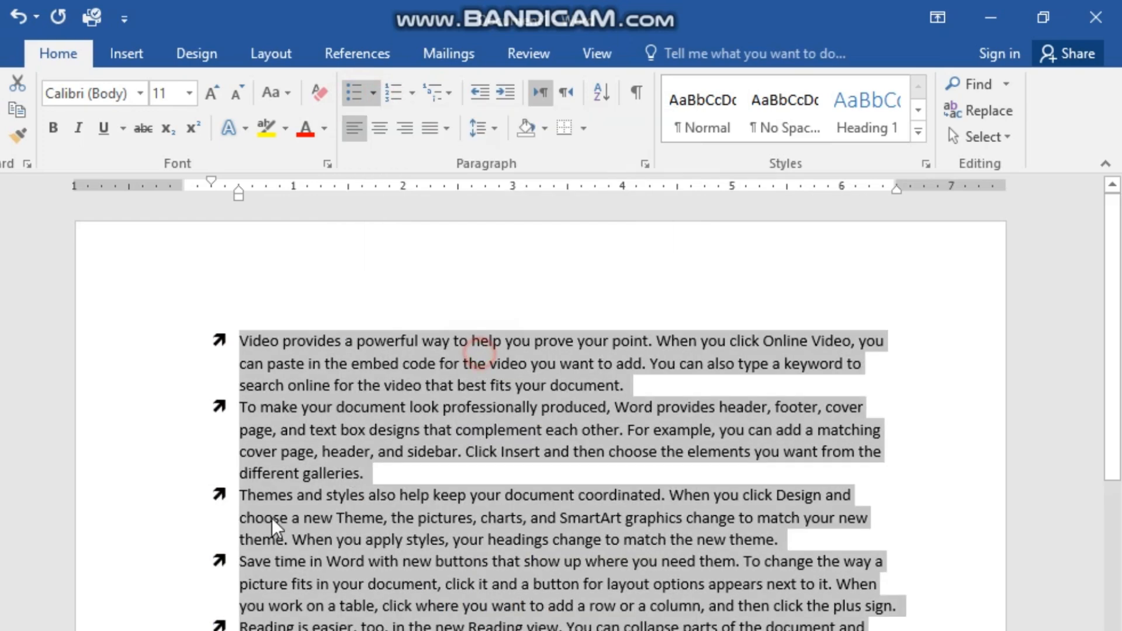
- Enlarge the text of all the arrow-bulleted paragraphs to 22 points
{"action": "left_click", "coordinate": [241, 474]}
{"action": "left_click_drag", "start_coordinate": [176, 605], "coordinate": [175, 341]}
{"action": "left_click", "coordinate": [212, 98]}
{"action": "left_click", "coordinate": [212, 98]}
{"action": "left_click", "coordinate": [212, 98]}
{"action": "left_click", "coordinate": [213, 98]}
{"action": "left_click", "coordinate": [212, 98]}
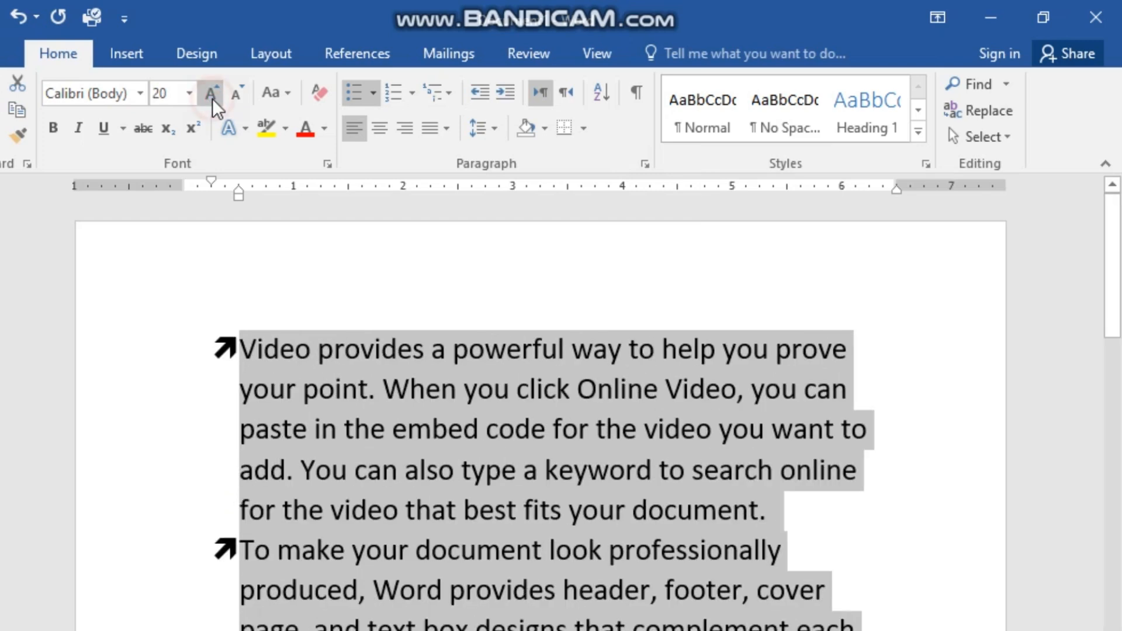
{"action": "left_click", "coordinate": [212, 98]}
{"action": "left_click", "coordinate": [255, 484]}
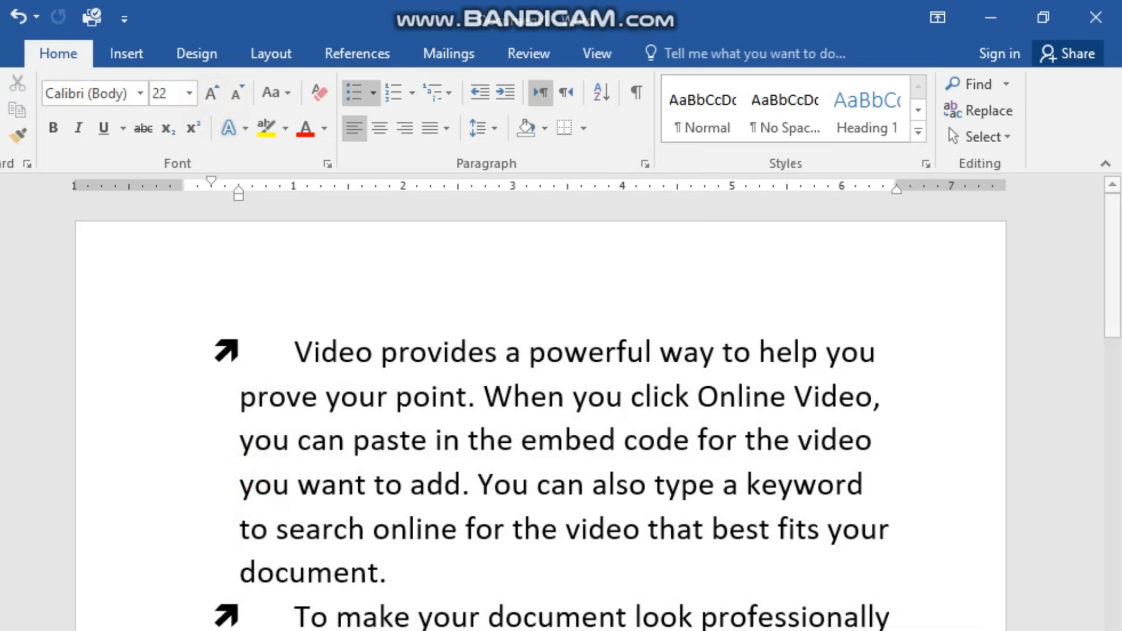
- Place the text cursor before "Video" at the start of the first bulleted paragraph
{"action": "scroll", "coordinate": [249, 494], "scroll_direction": "down", "scroll_amount": 3}
{"action": "scroll", "coordinate": [452, 437], "scroll_direction": "down", "scroll_amount": 5}
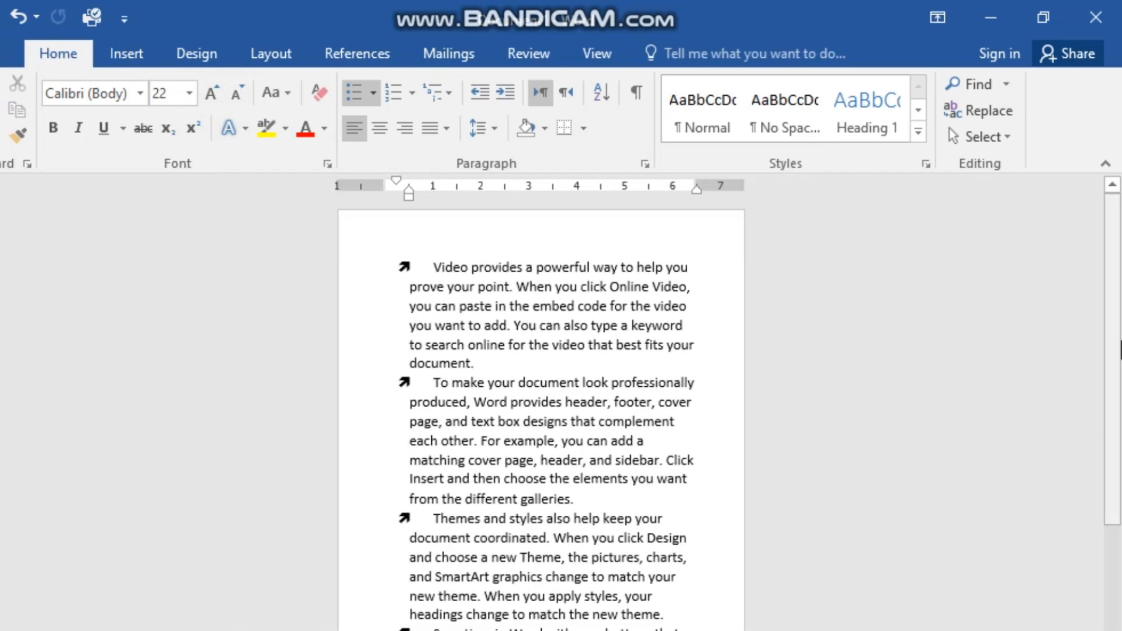
{"action": "left_click", "coordinate": [432, 268]}
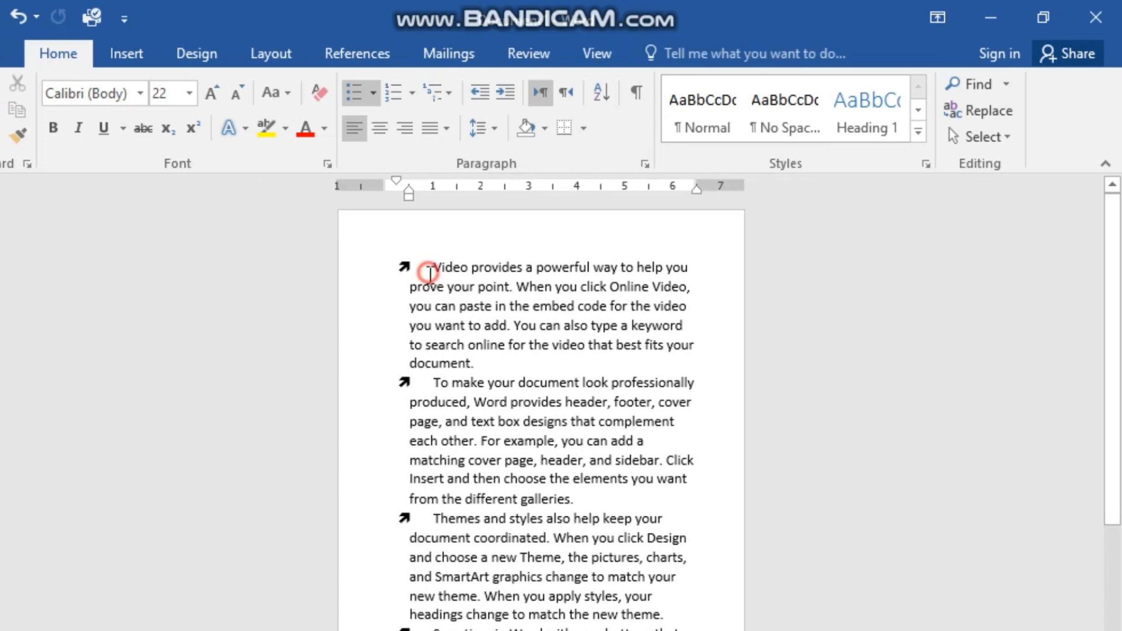